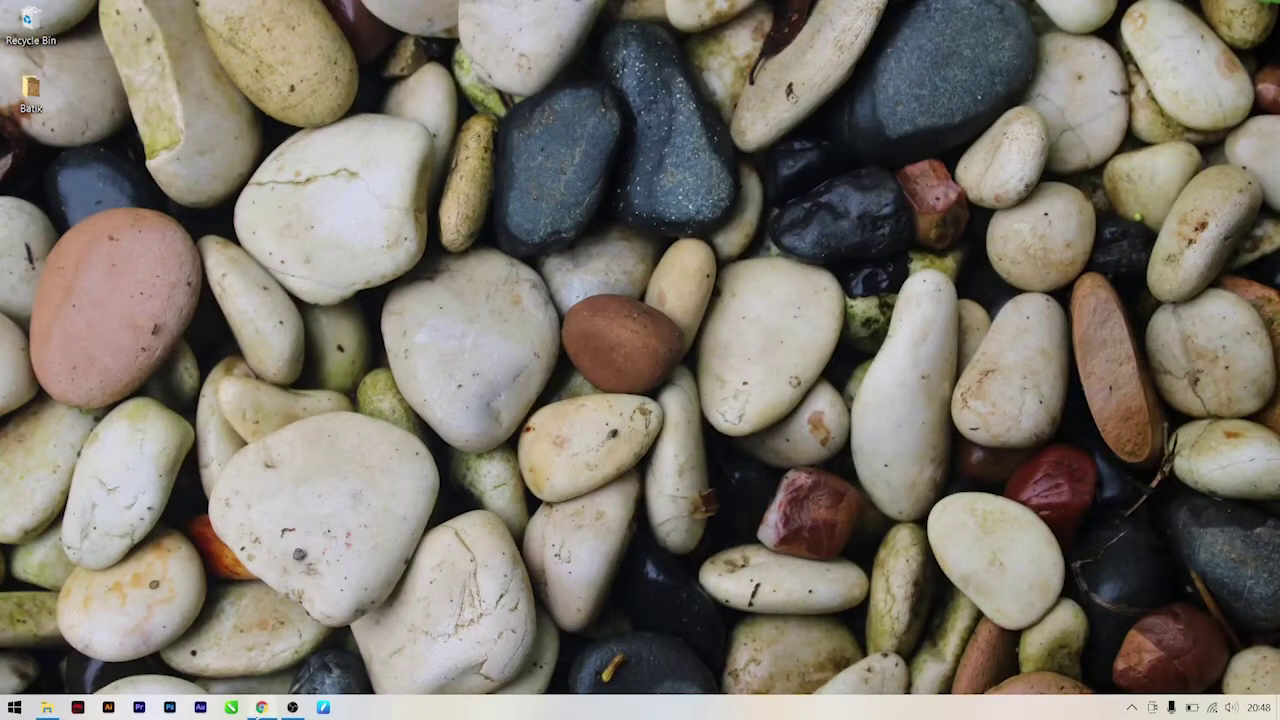
Check the rejected uploads on the Adobe Stock contributor page, then minimize the browser
click(261, 707)
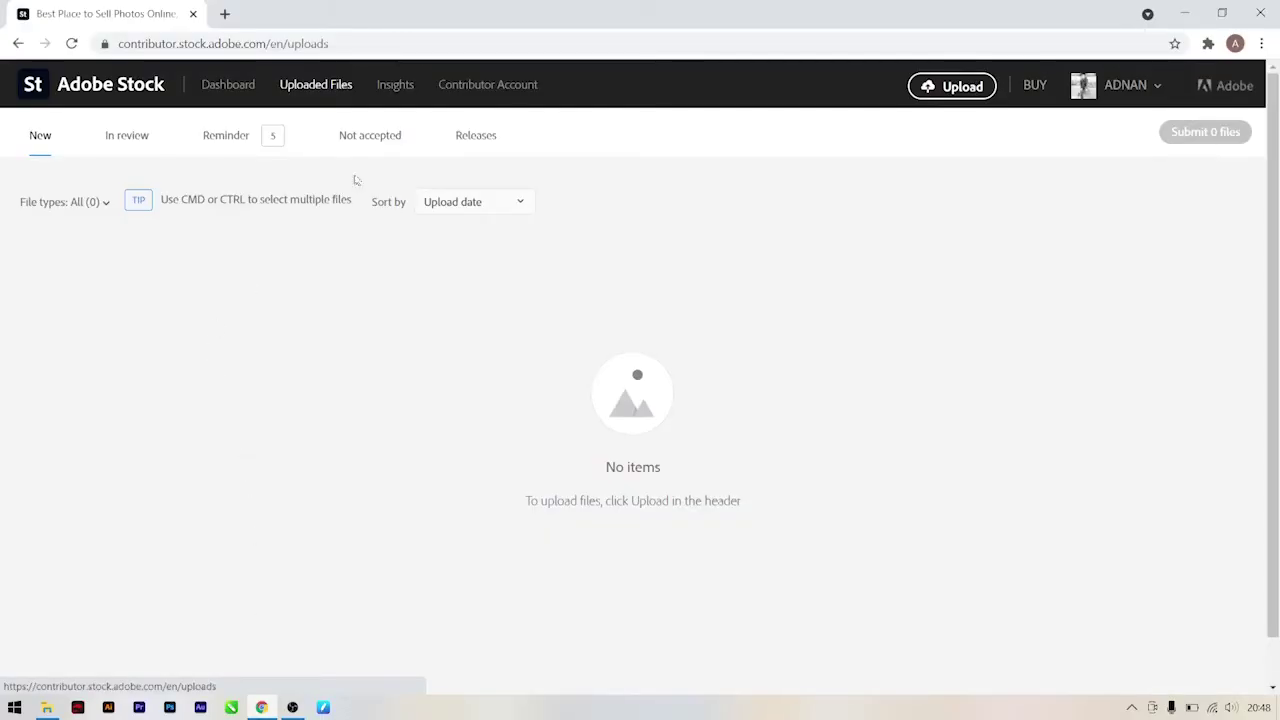
click(386, 142)
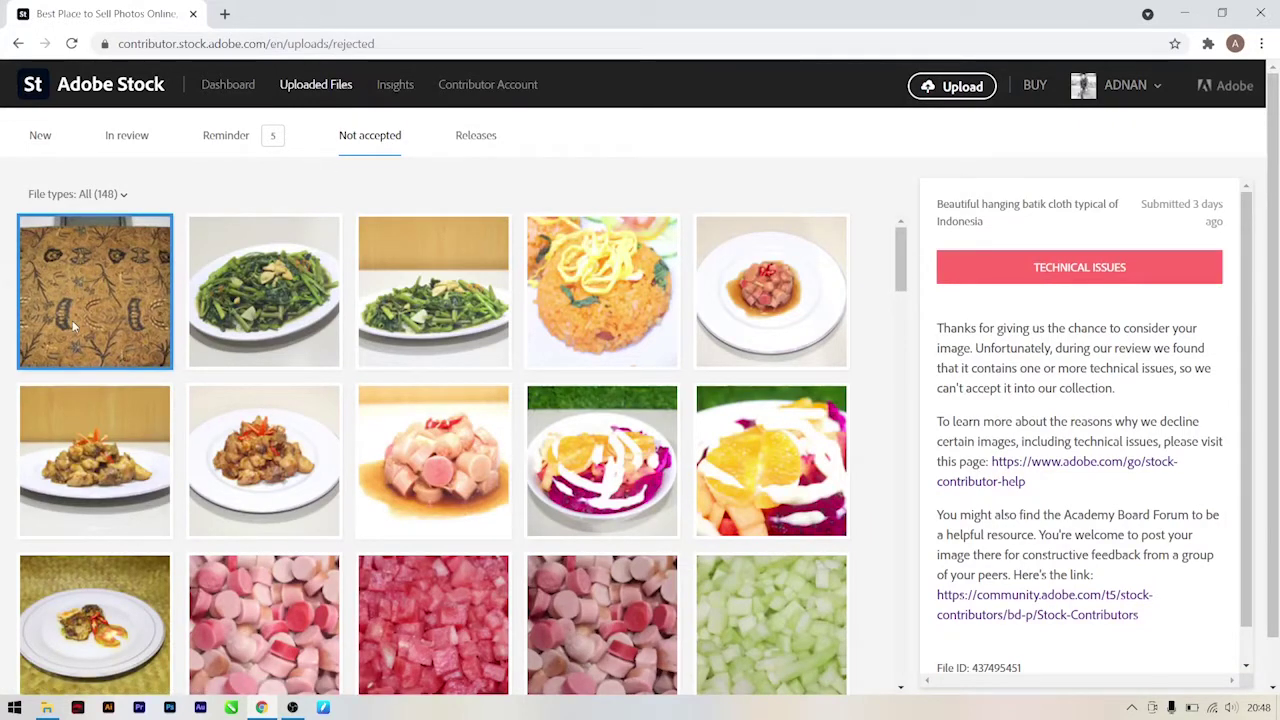
click(1184, 13)
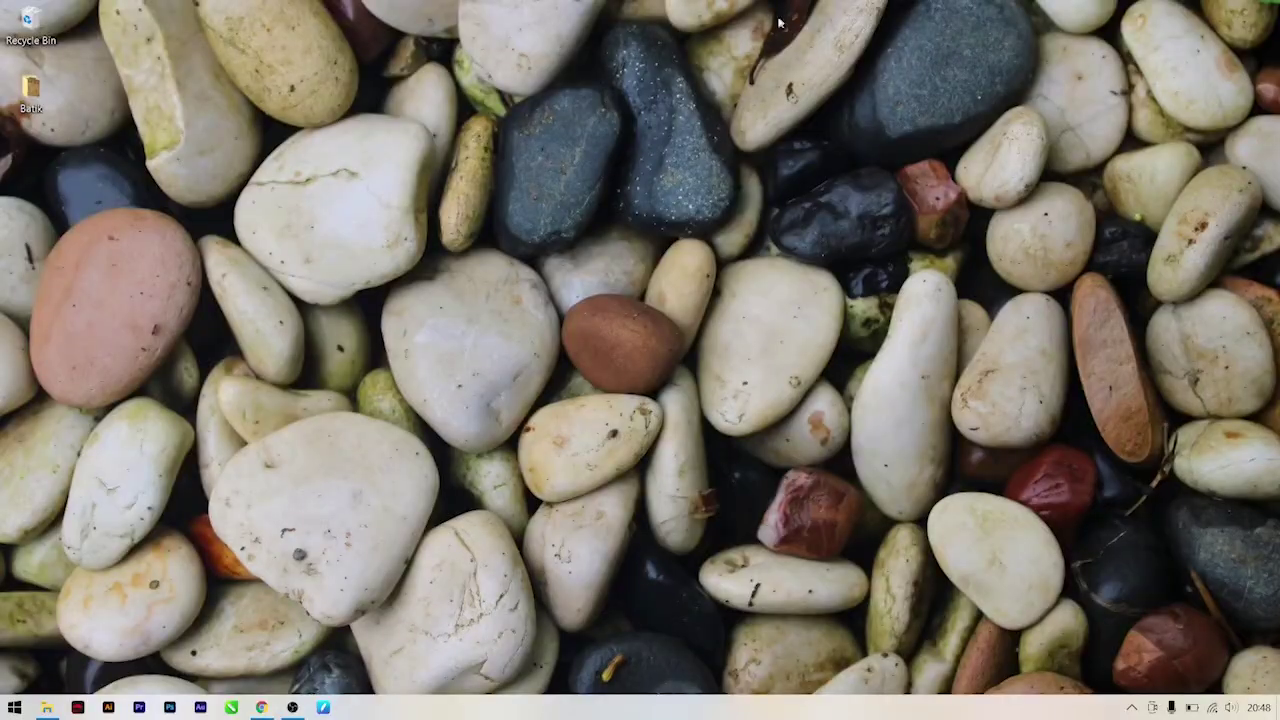
Preview IMG_3698 from the Batik desktop folder in Windows Photos, then close it
double_click(30, 90)
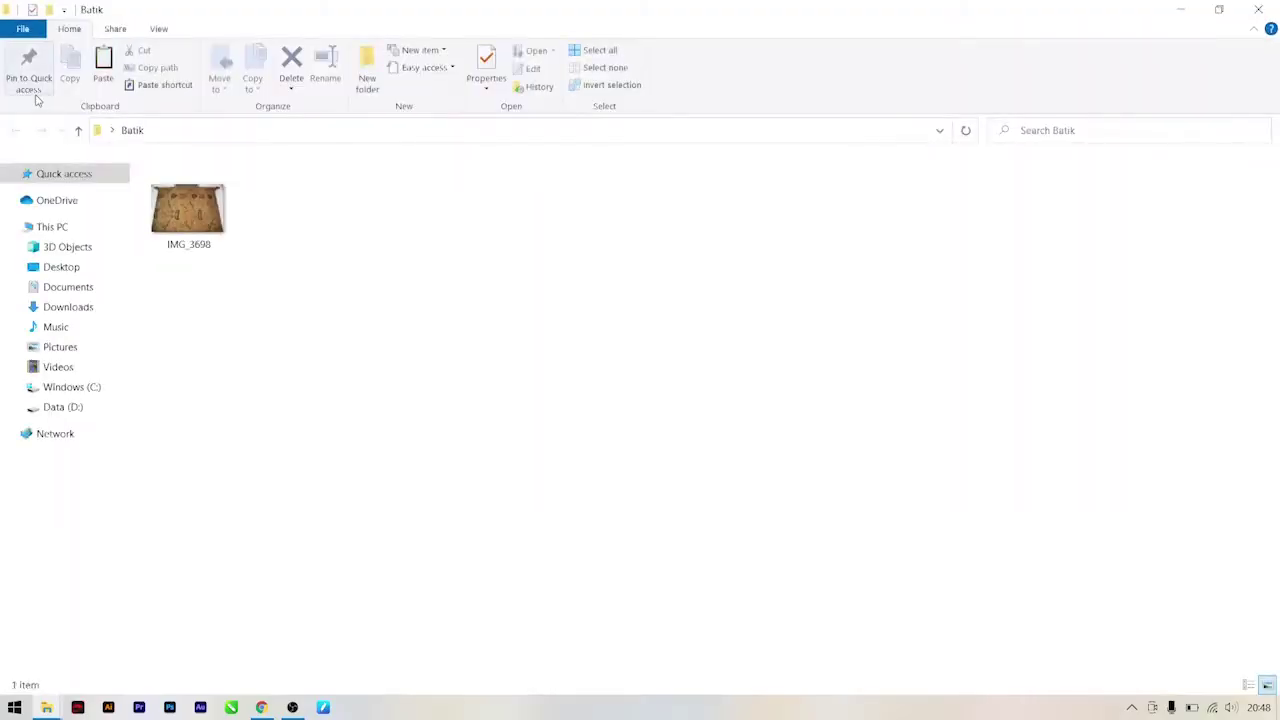
double_click(189, 207)
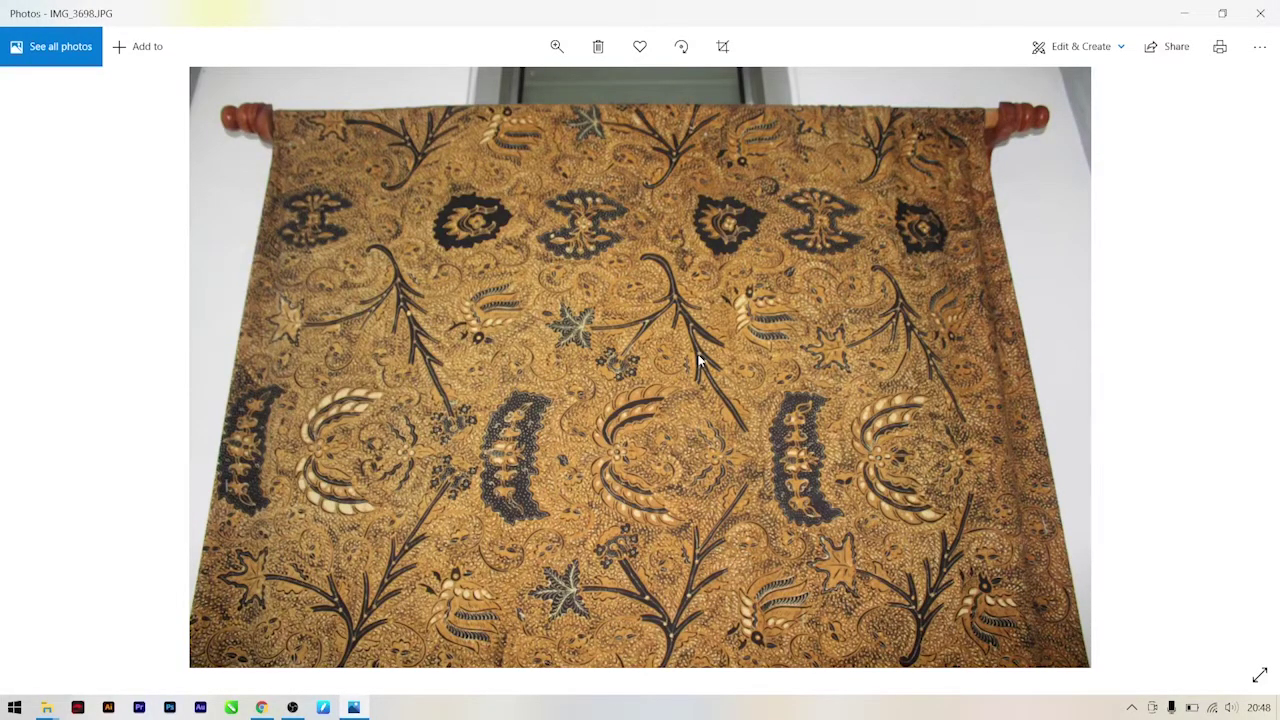
click(1262, 14)
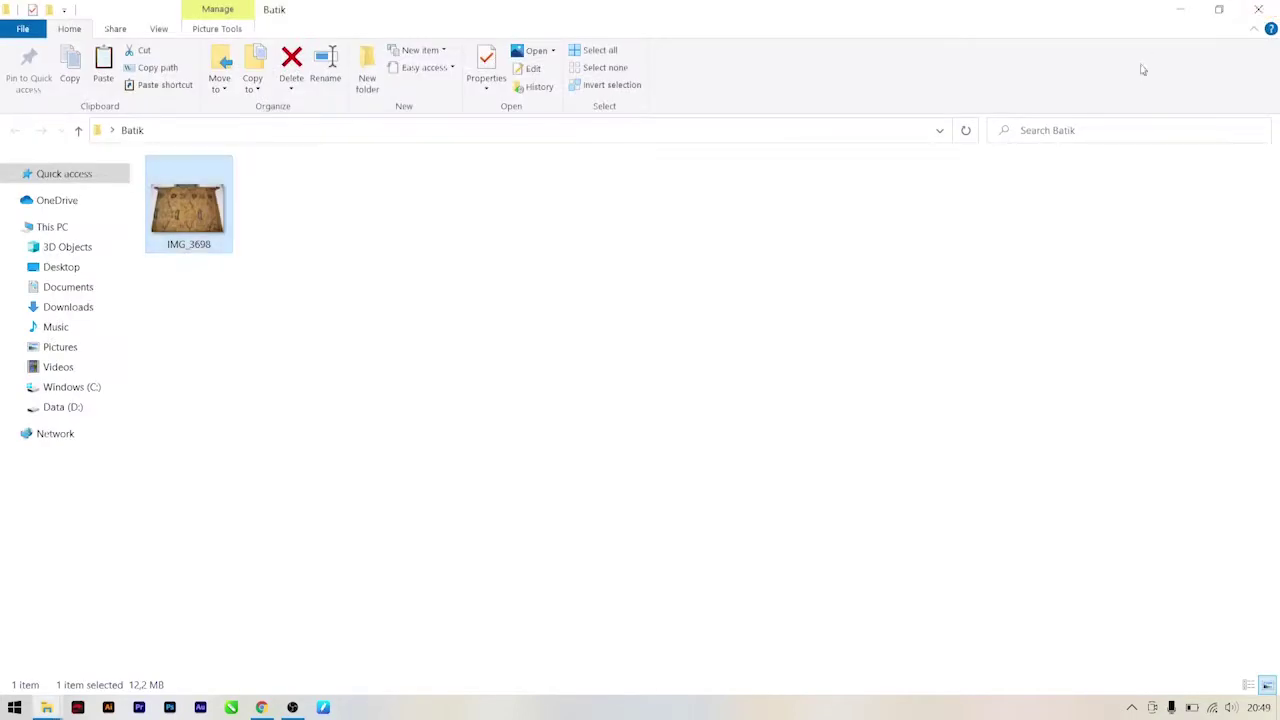
Reopen and maximize the Batik folder, then open IMG_3698 with Adobe Photoshop CC 2019
click(888, 379)
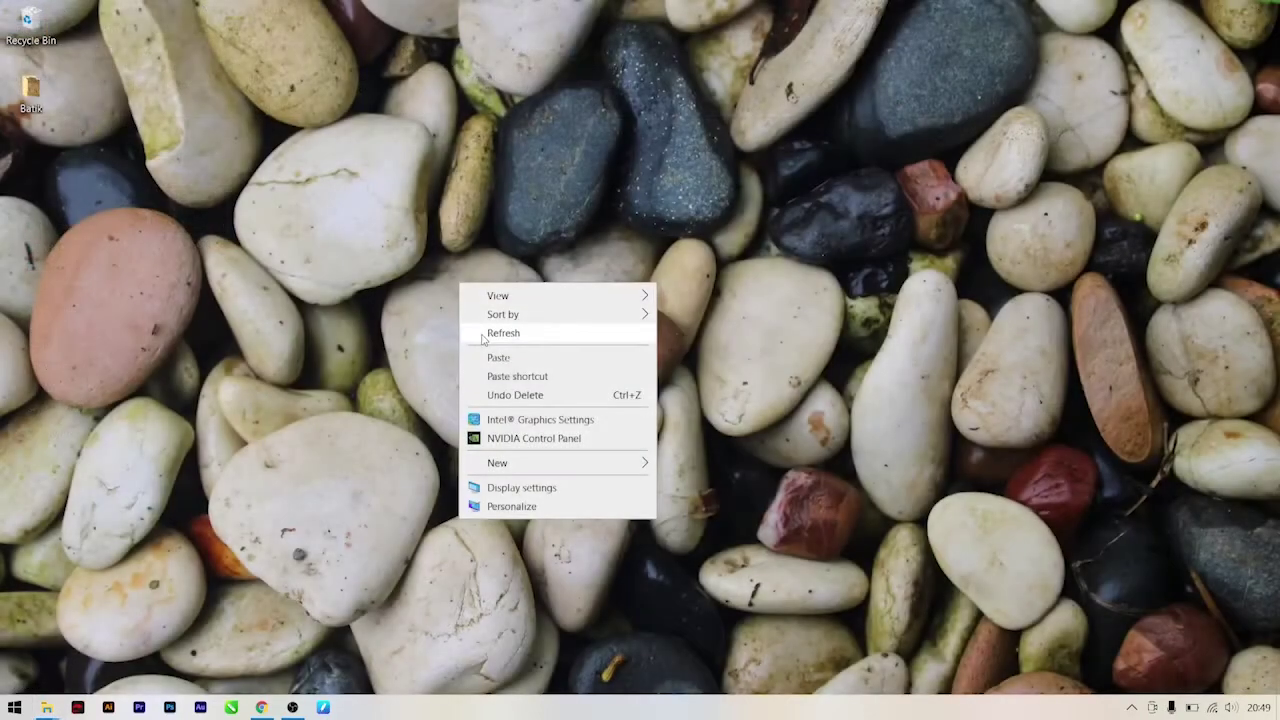
click(481, 333)
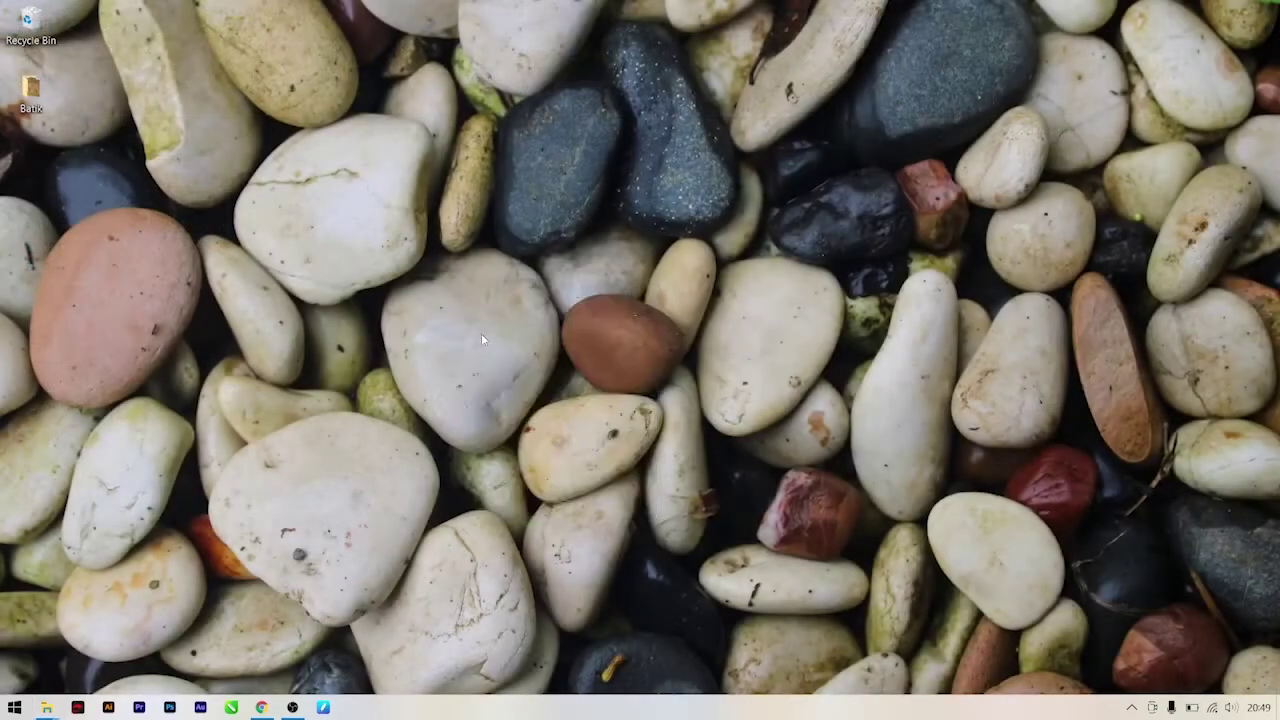
double_click(40, 93)
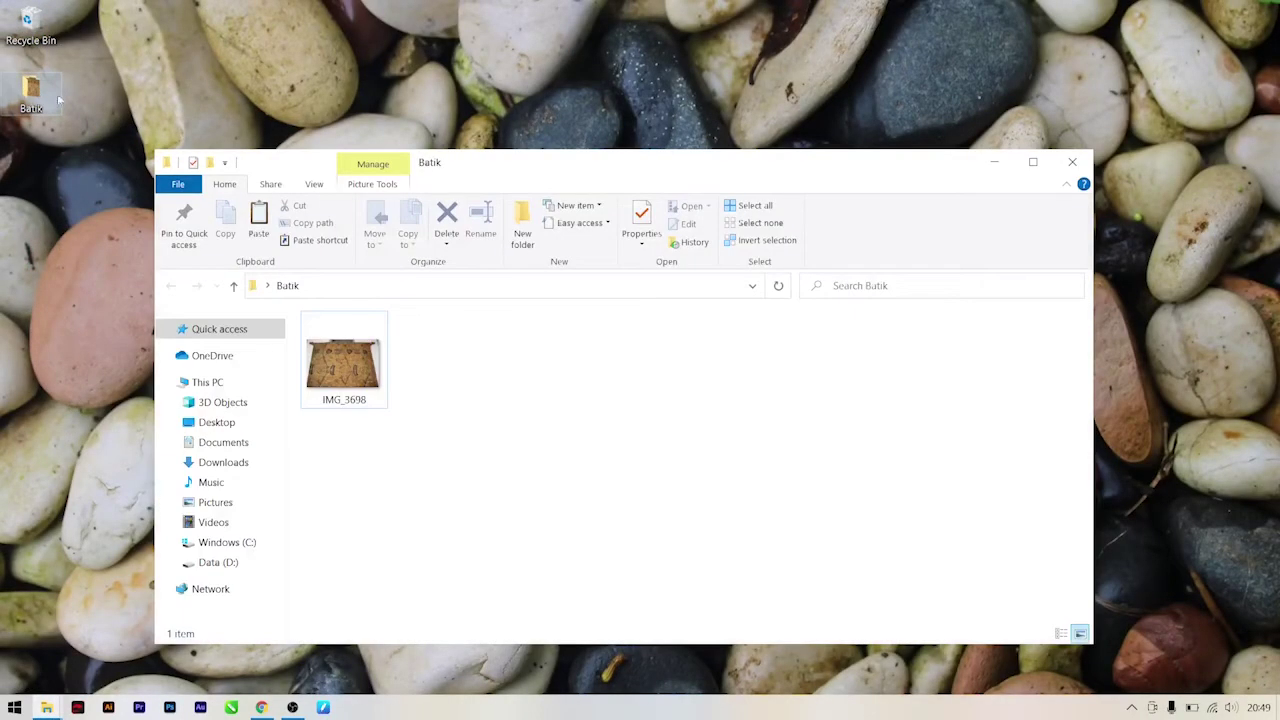
click(1033, 161)
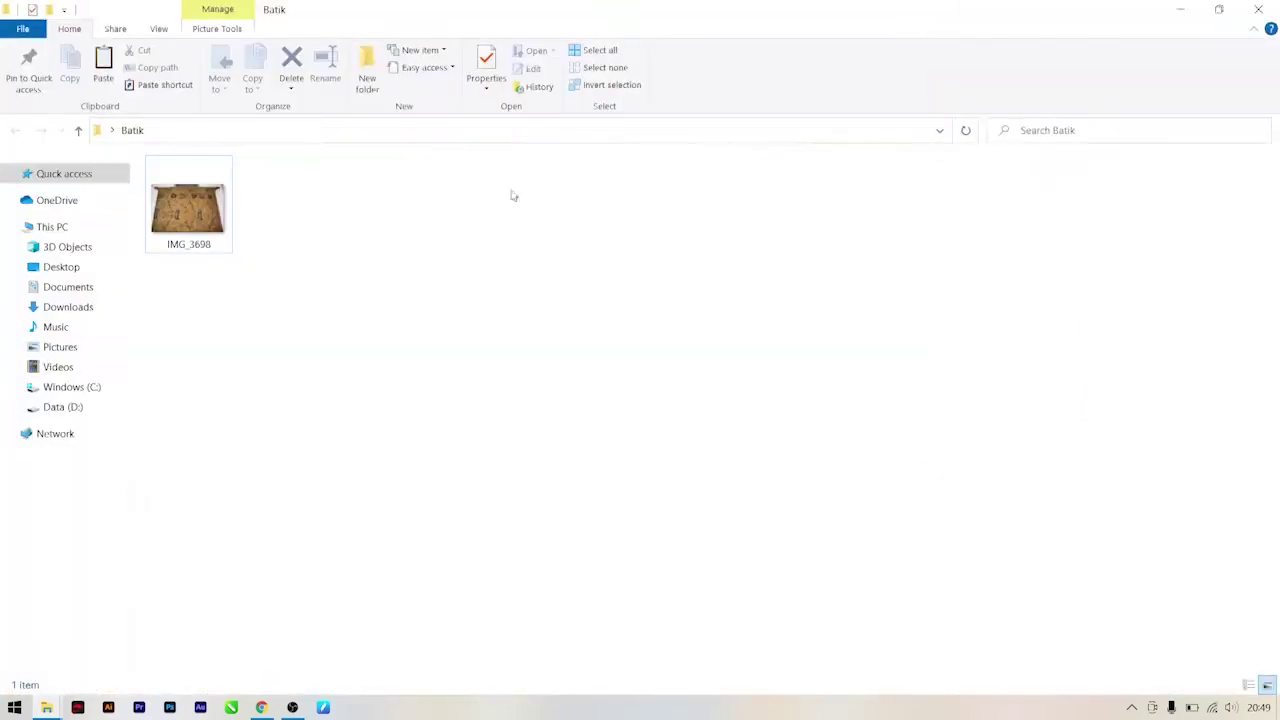
right_click(214, 189)
mouse_move(264, 409)
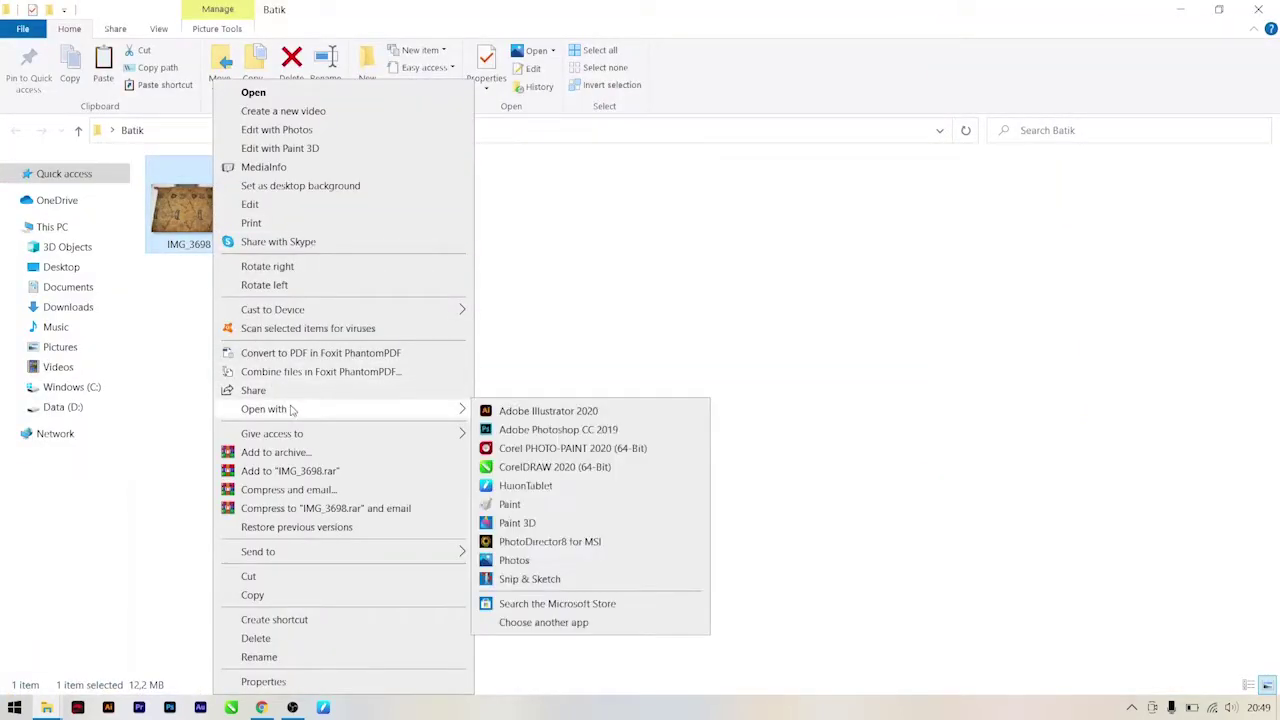
click(560, 429)
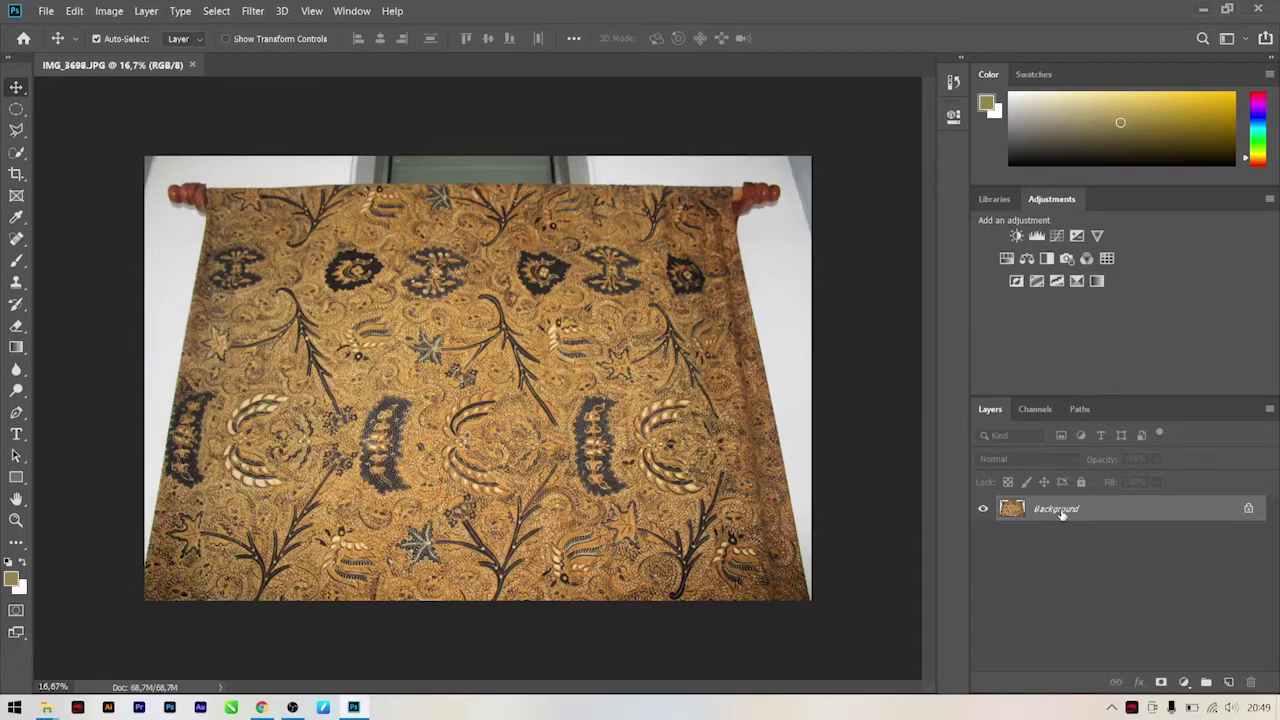
Duplicate the Background layer as Background copy
right_click(1062, 514)
click(1084, 337)
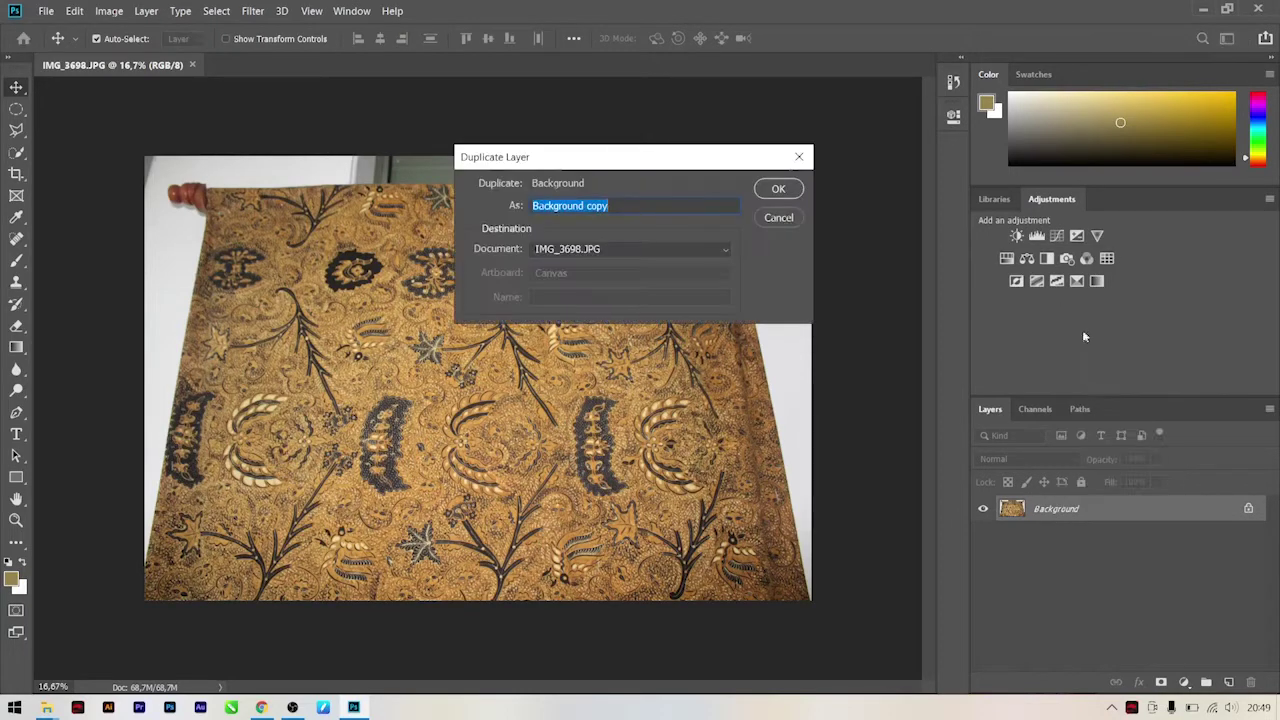
click(775, 197)
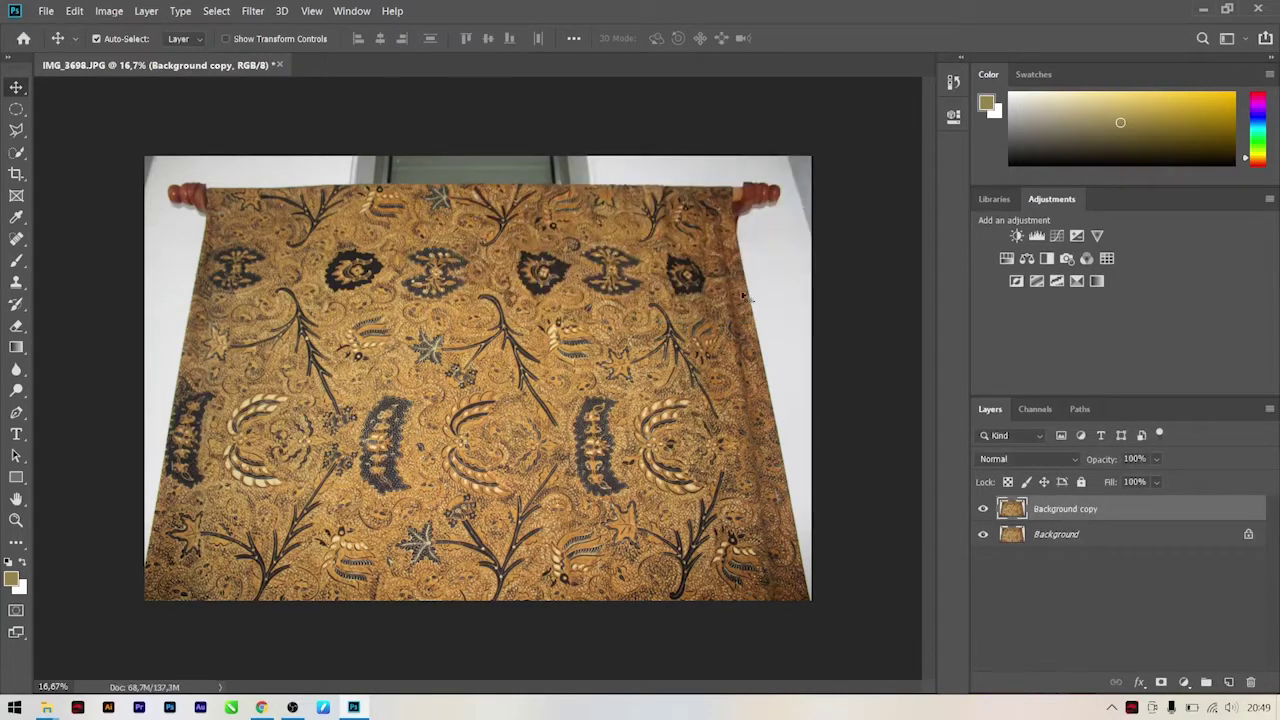
Zoom in to inspect the batik, then add a Levels adjustment layer
scroll(432, 370, up, 2)
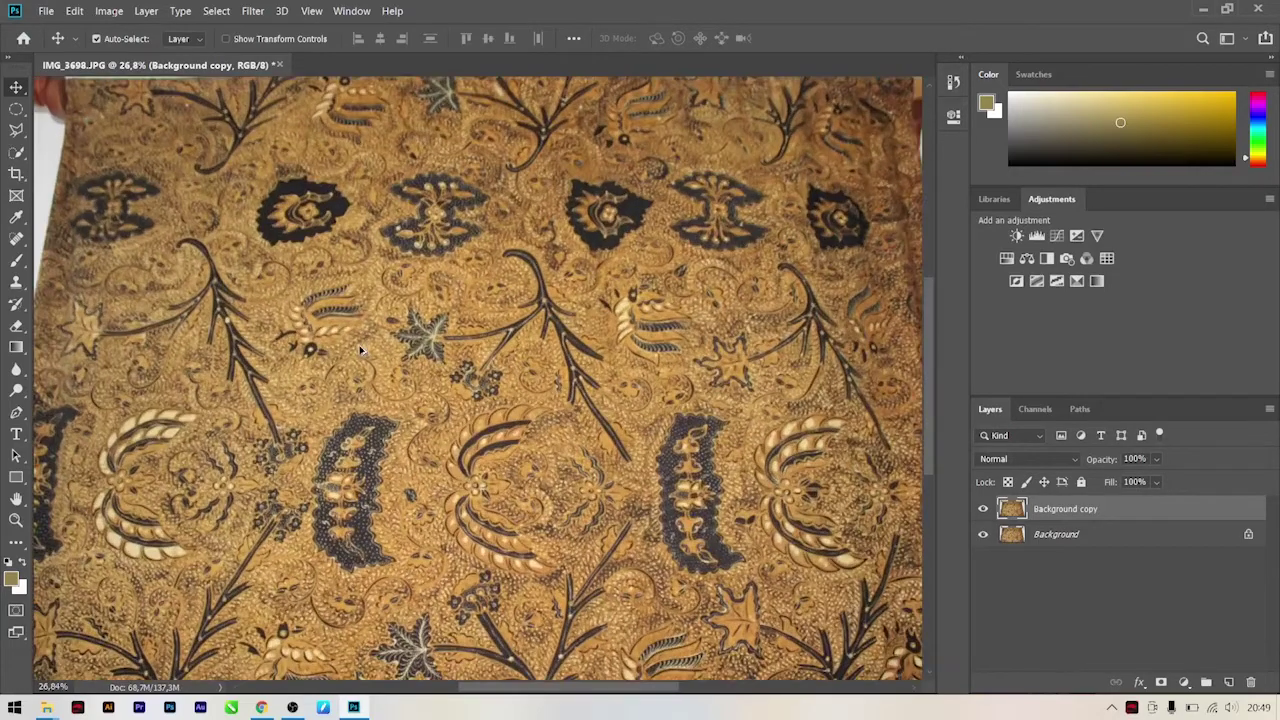
scroll(445, 341, up, 2)
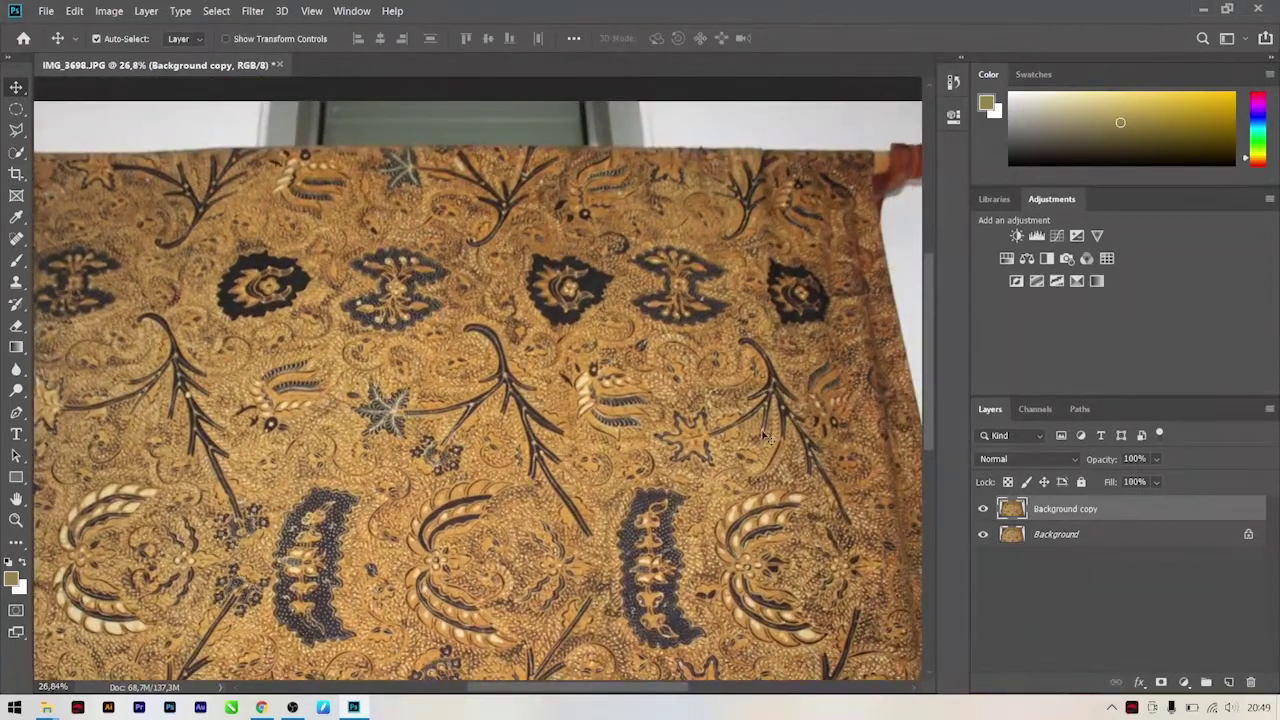
scroll(353, 421, up, 3)
scroll(368, 426, up, 2)
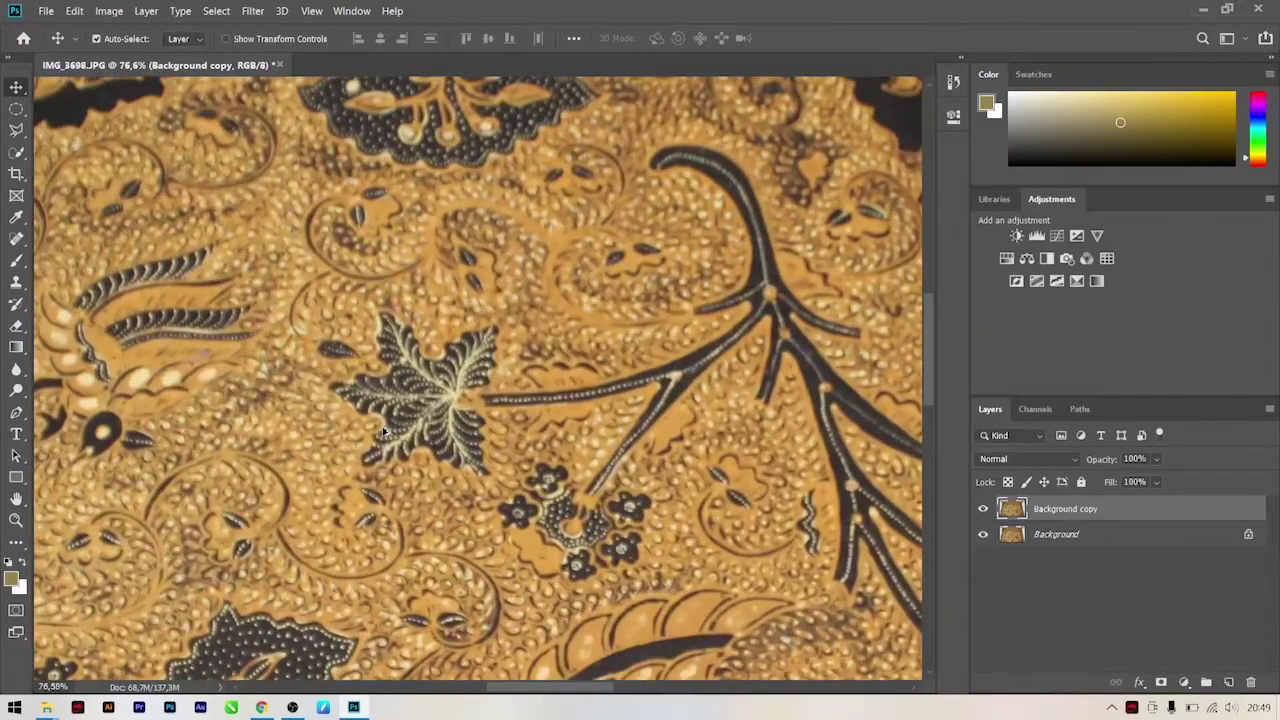
scroll(383, 432, down, 3)
scroll(385, 431, down, 2)
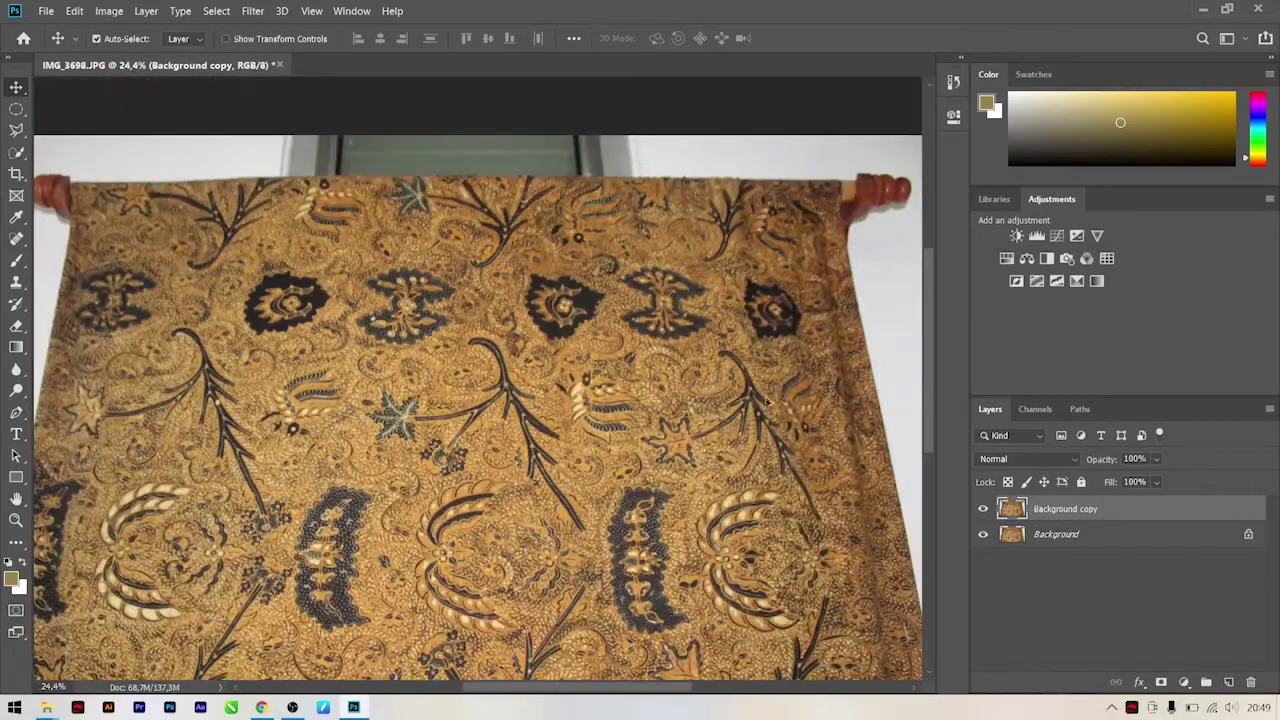
click(1037, 235)
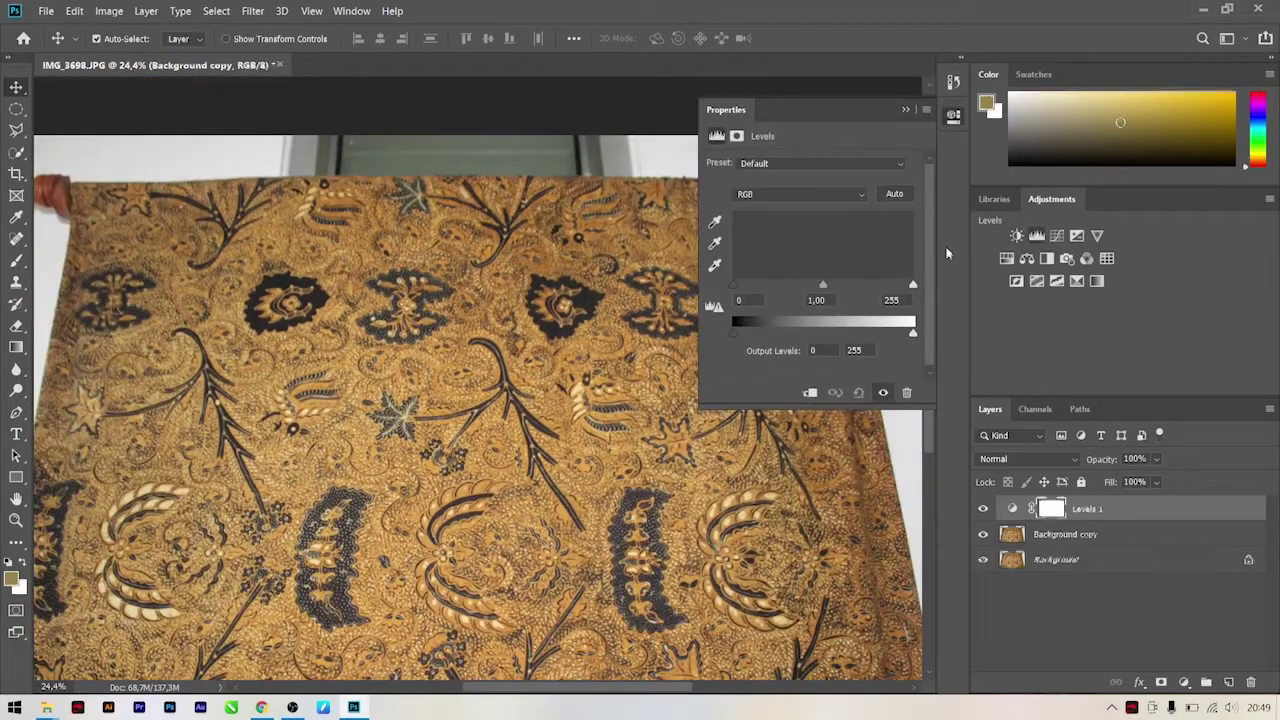
Set Levels white input 209 and output black 12, and add Hue/Saturation at about +28 saturation
drag(913, 285, 880, 285)
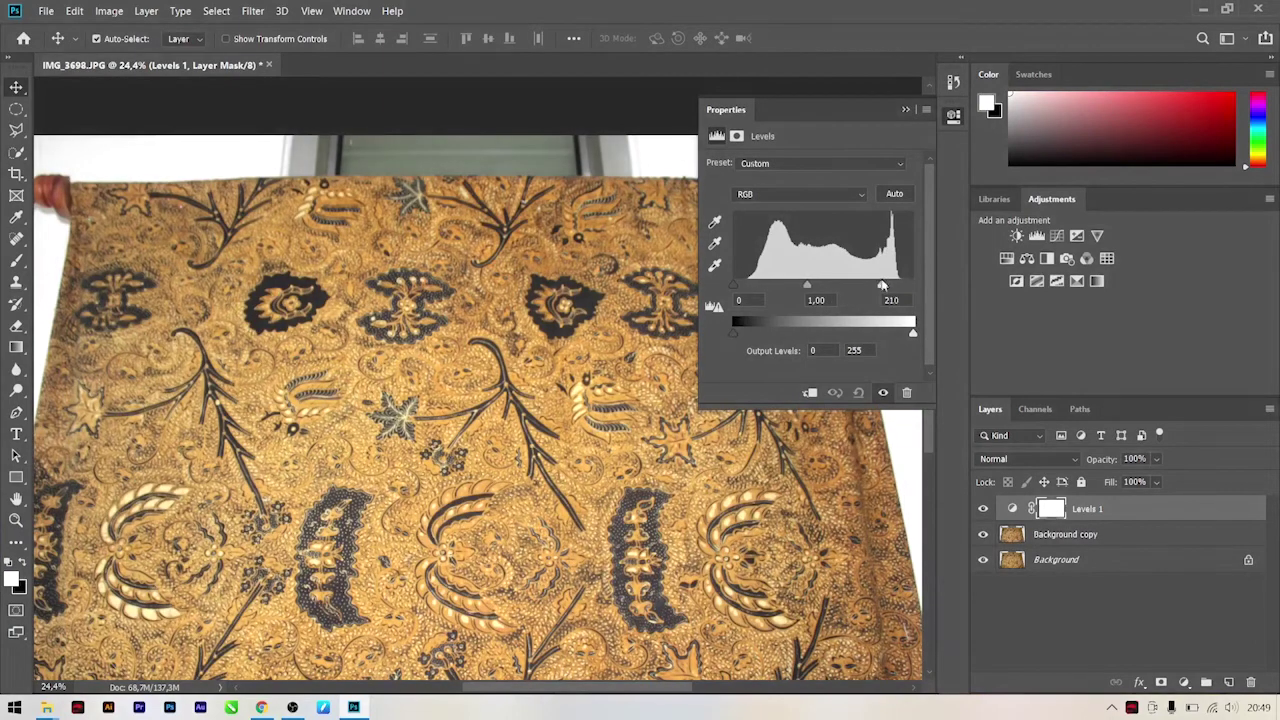
drag(736, 334, 741, 333)
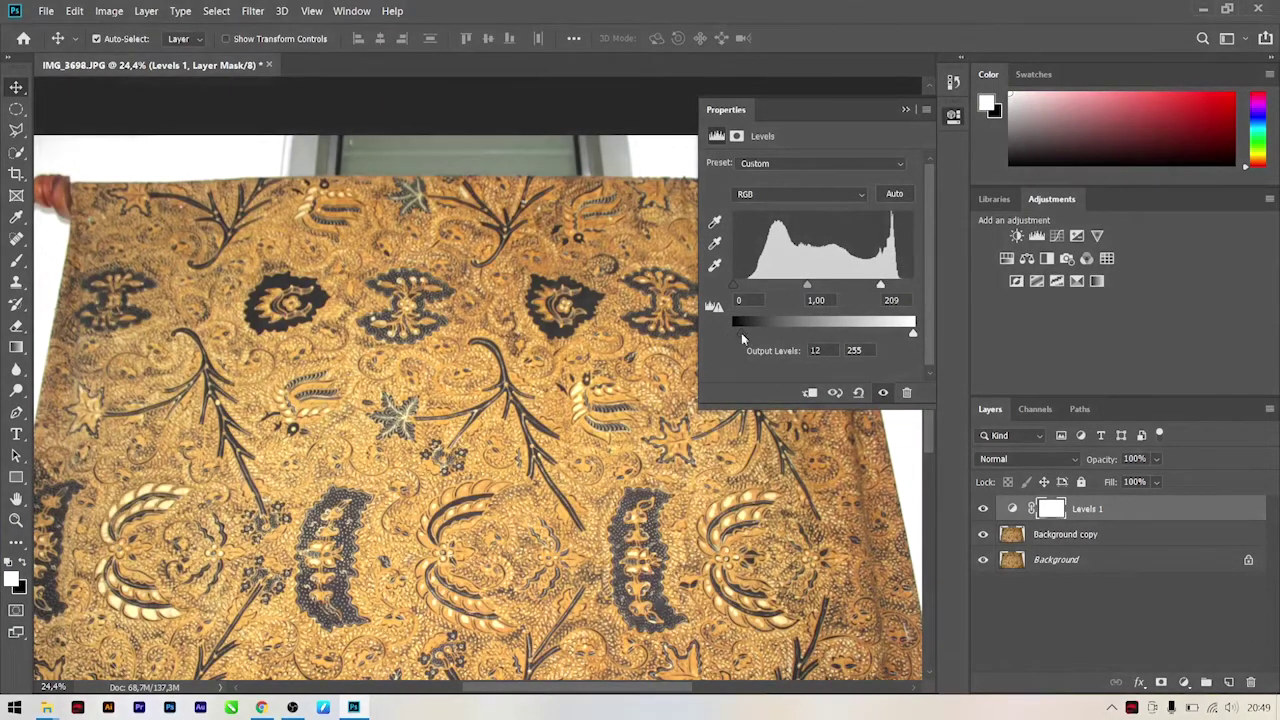
click(1007, 259)
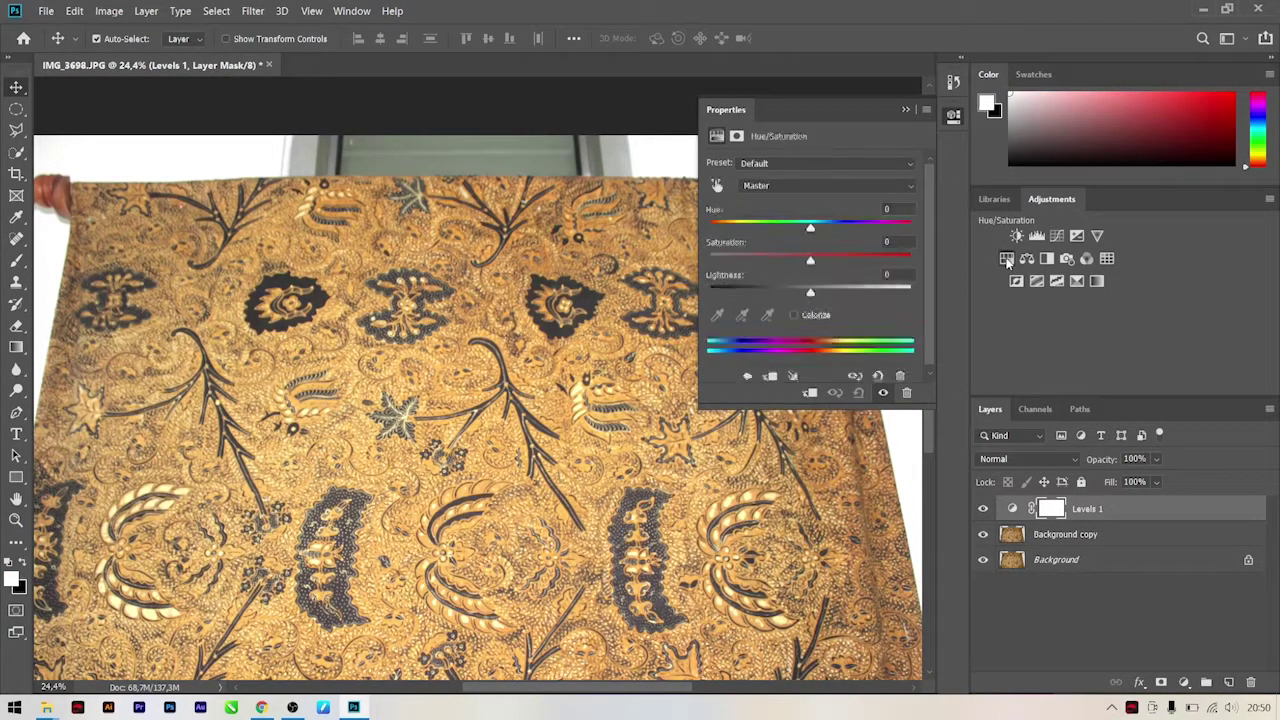
scroll(597, 335, down, 2)
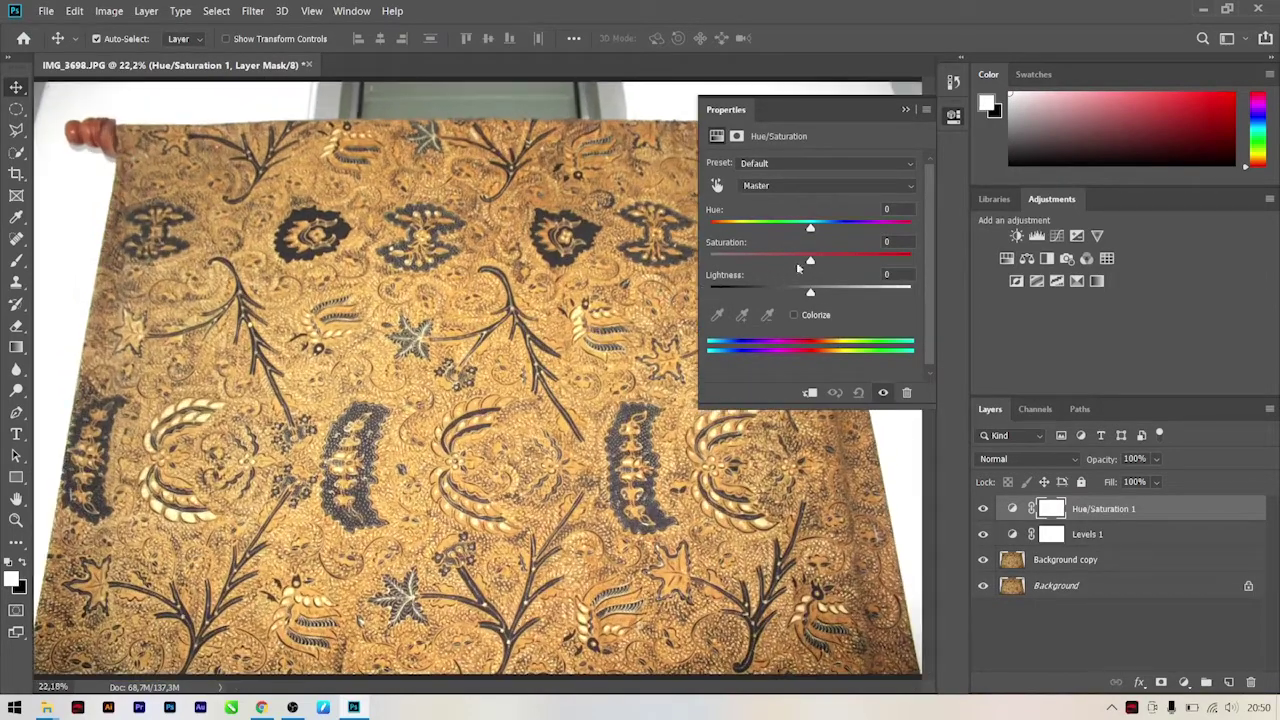
drag(810, 261, 838, 262)
click(905, 110)
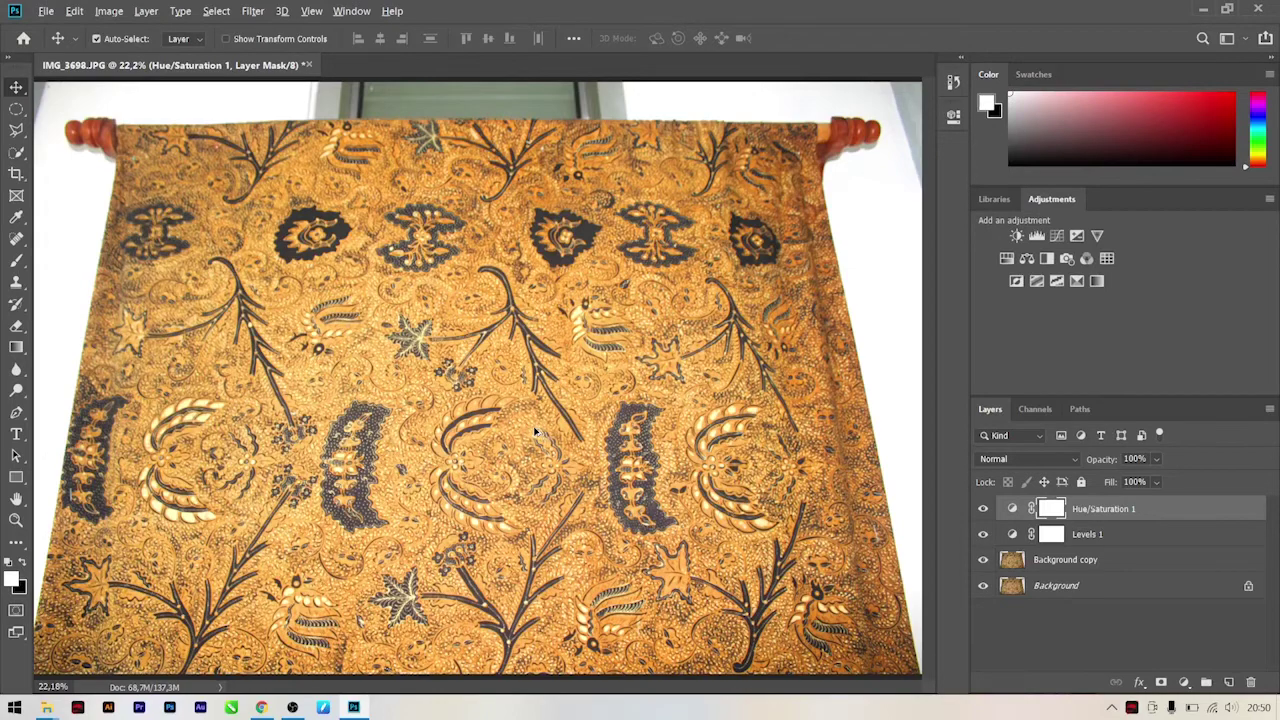
alt+scroll(535, 432, down, 1)
alt+scroll(193, 305, up, 1)
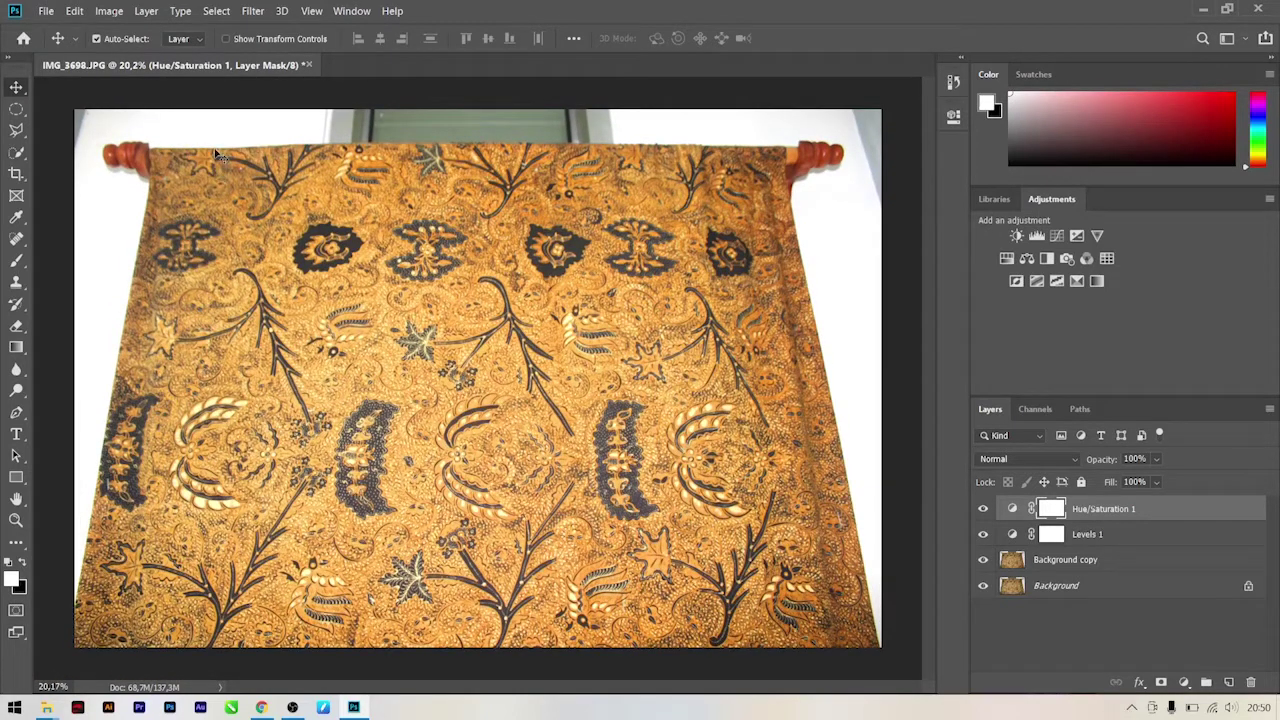
click(1108, 562)
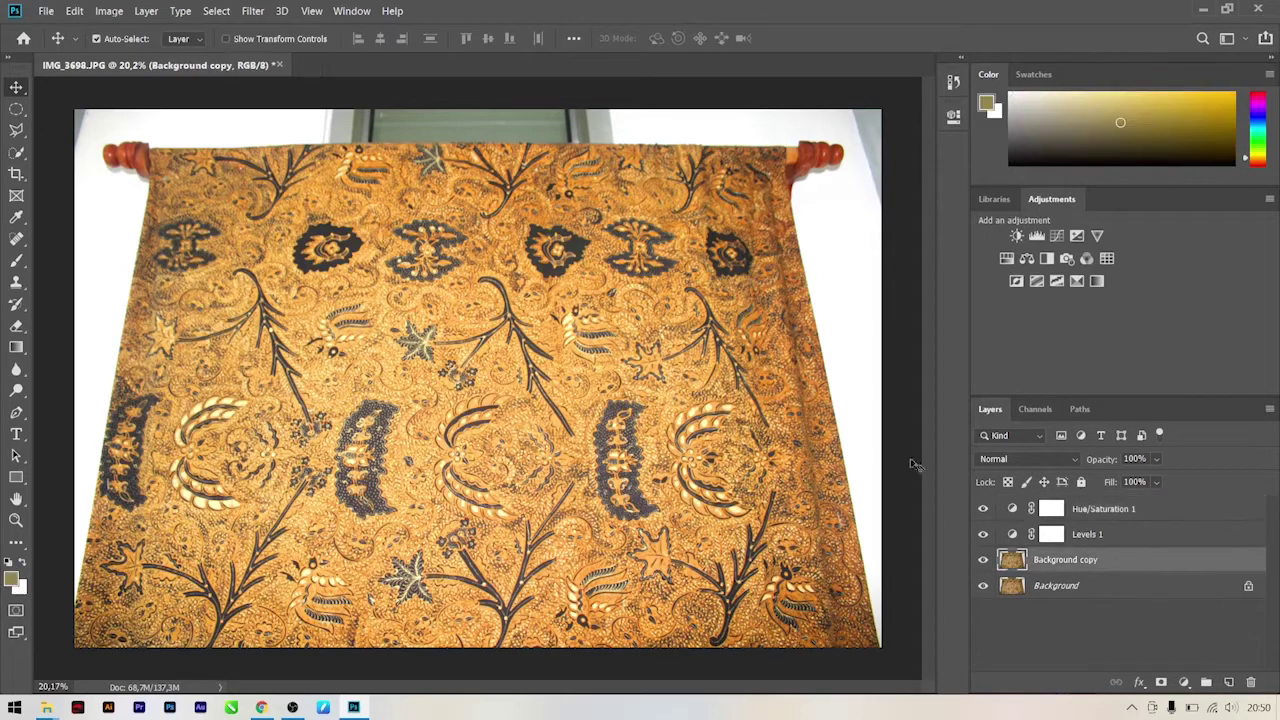
Open the Camera Raw Filter and set an initial sharpening amount of 25
click(253, 11)
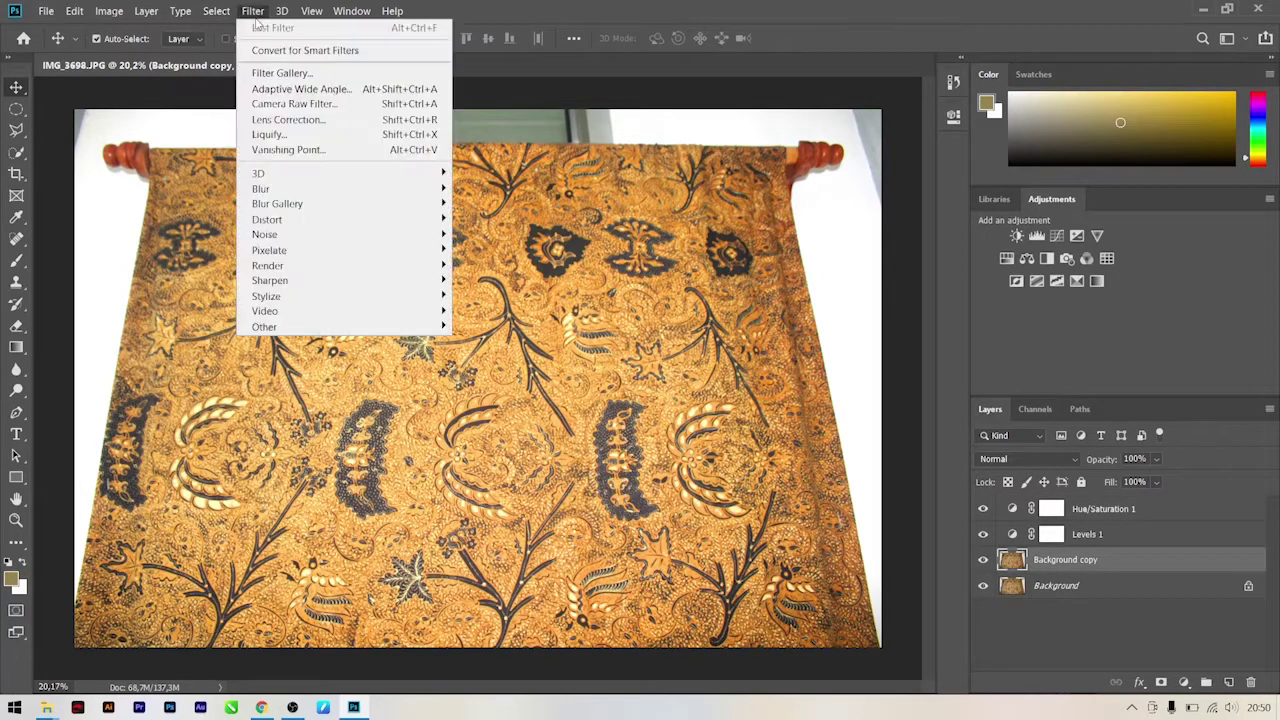
click(269, 103)
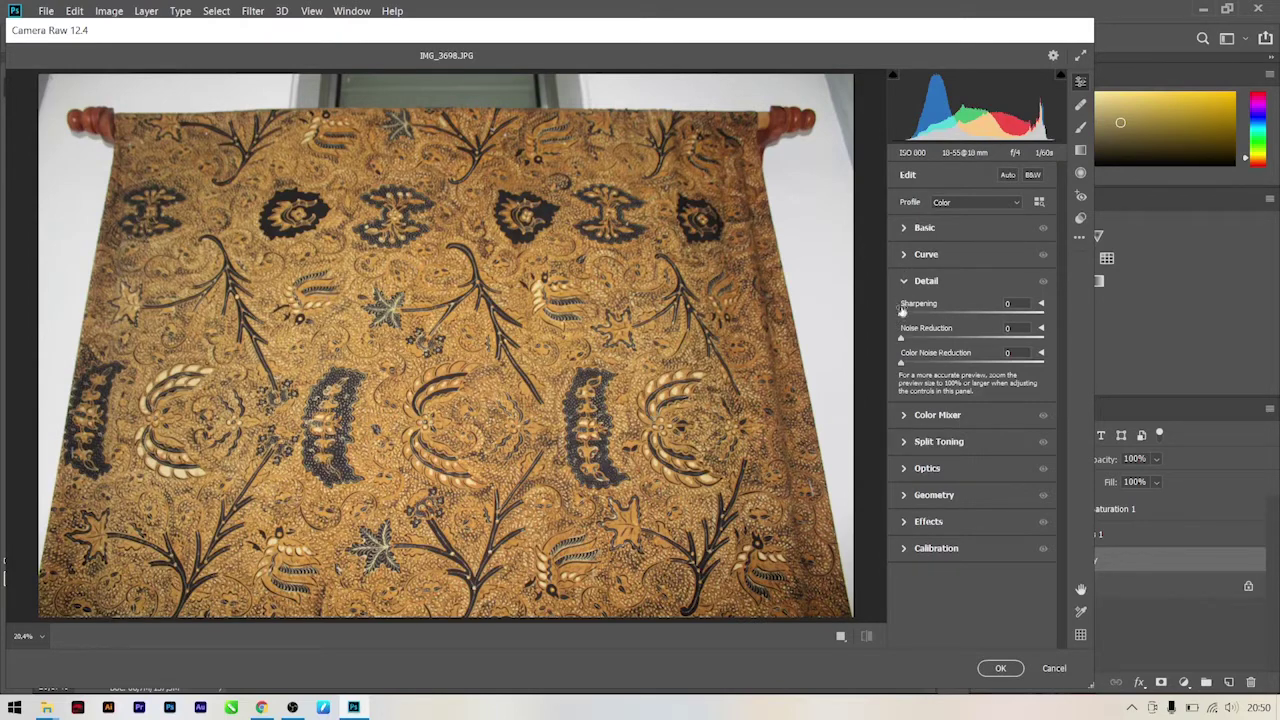
drag(901, 315, 926, 316)
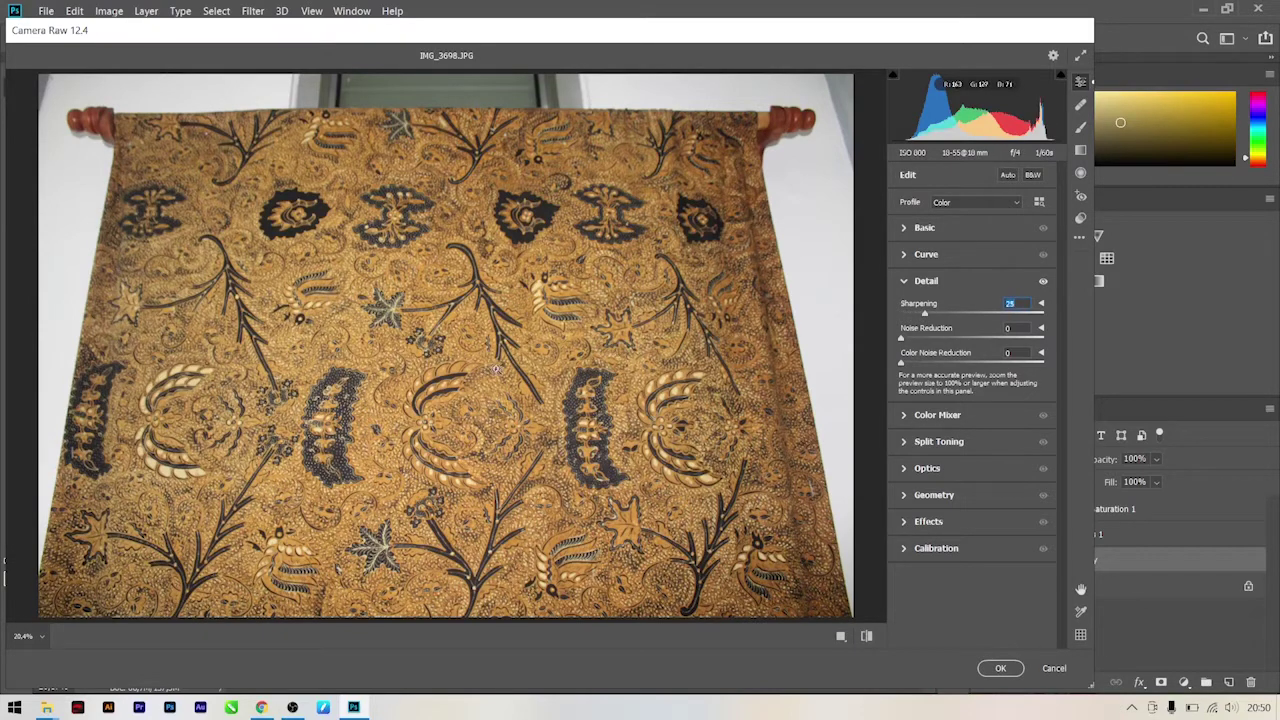
key(alt)
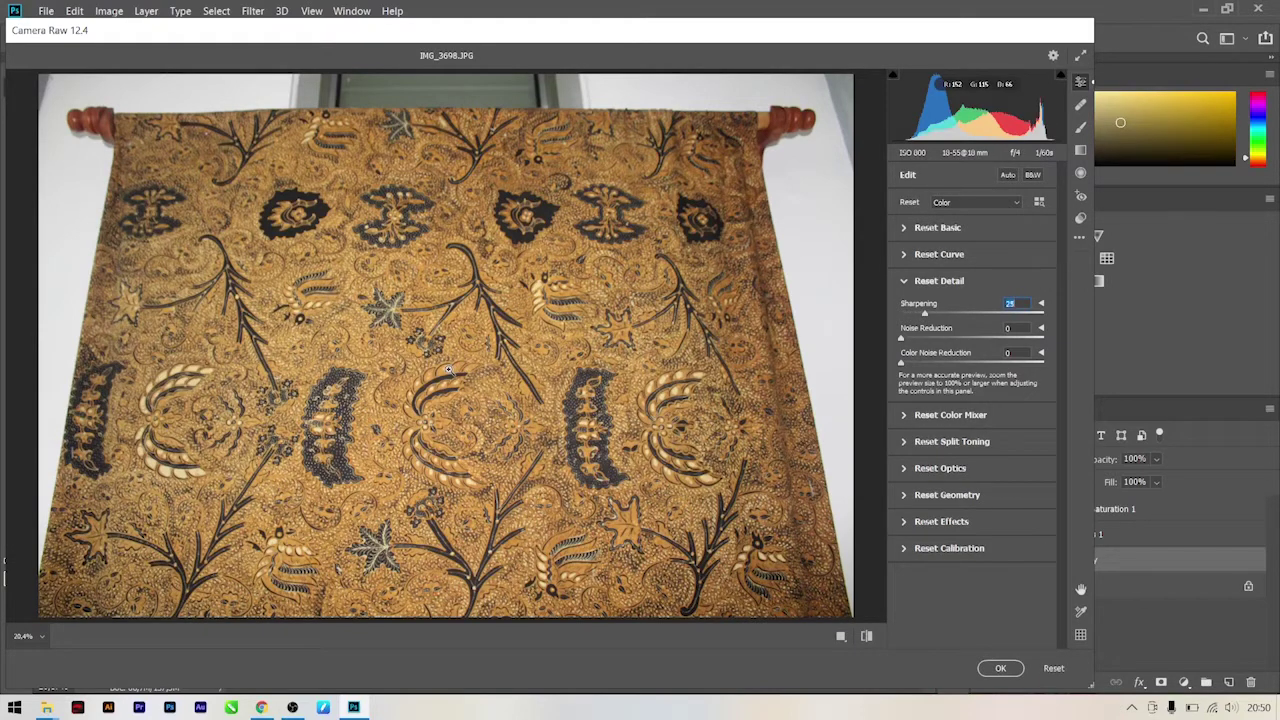
scroll(449, 370, up, 5)
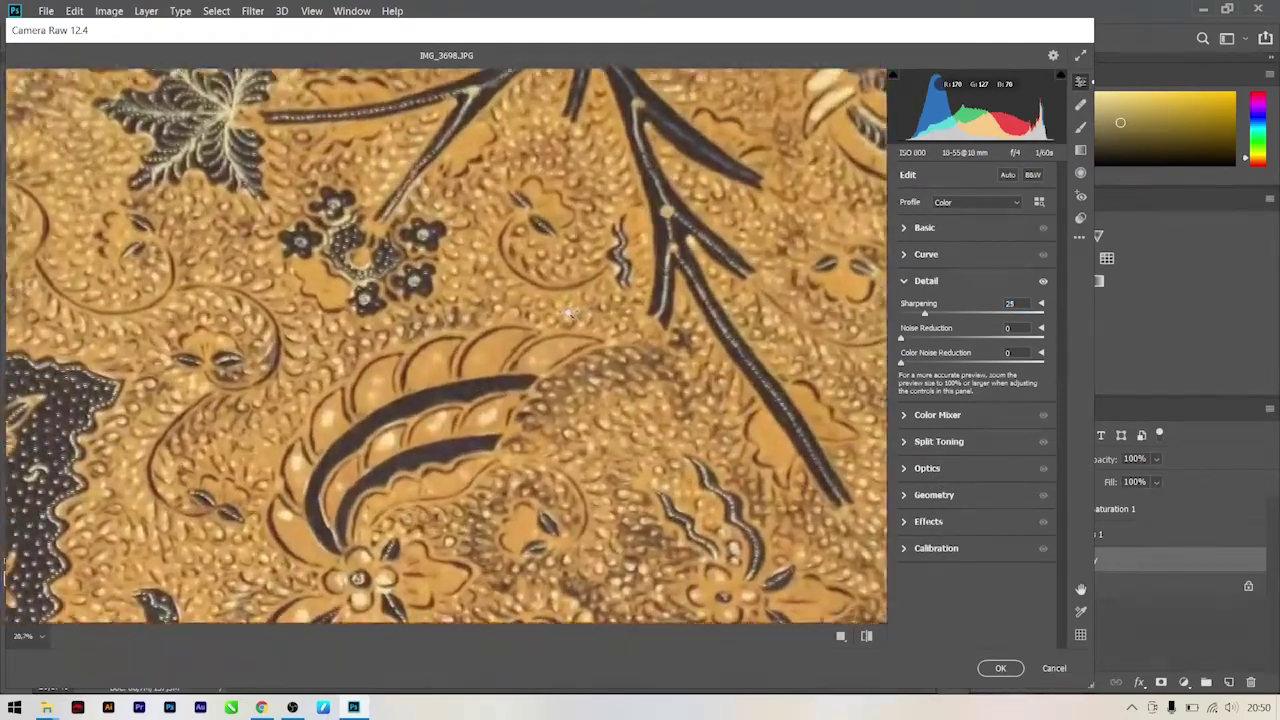
scroll(570, 313, up, 2)
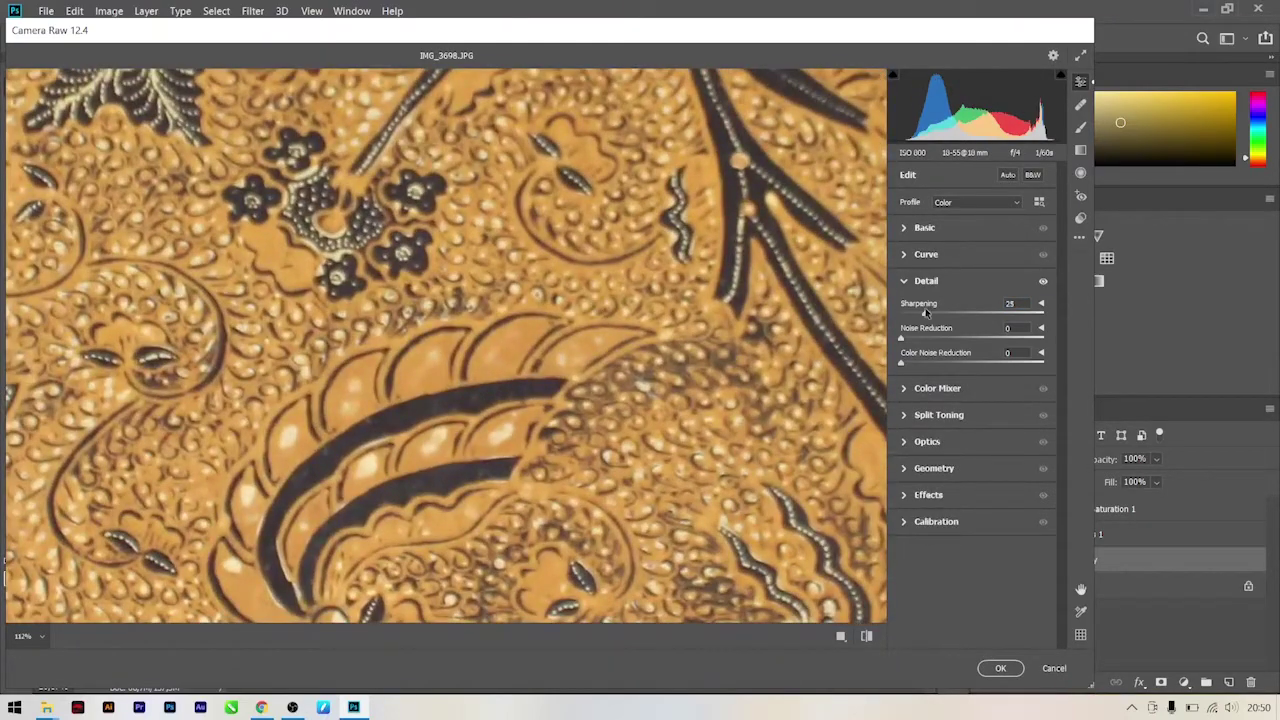
Raise sharpening to 90, noise reduction to 49 and colour noise reduction to 54, then apply
mouse_move(927, 303)
mouse_down()
mouse_move(965, 300)
mouse_move(908, 330)
mouse_move(971, 333)
mouse_move(978, 310)
mouse_move(969, 331)
mouse_up()
drag(902, 362, 940, 347)
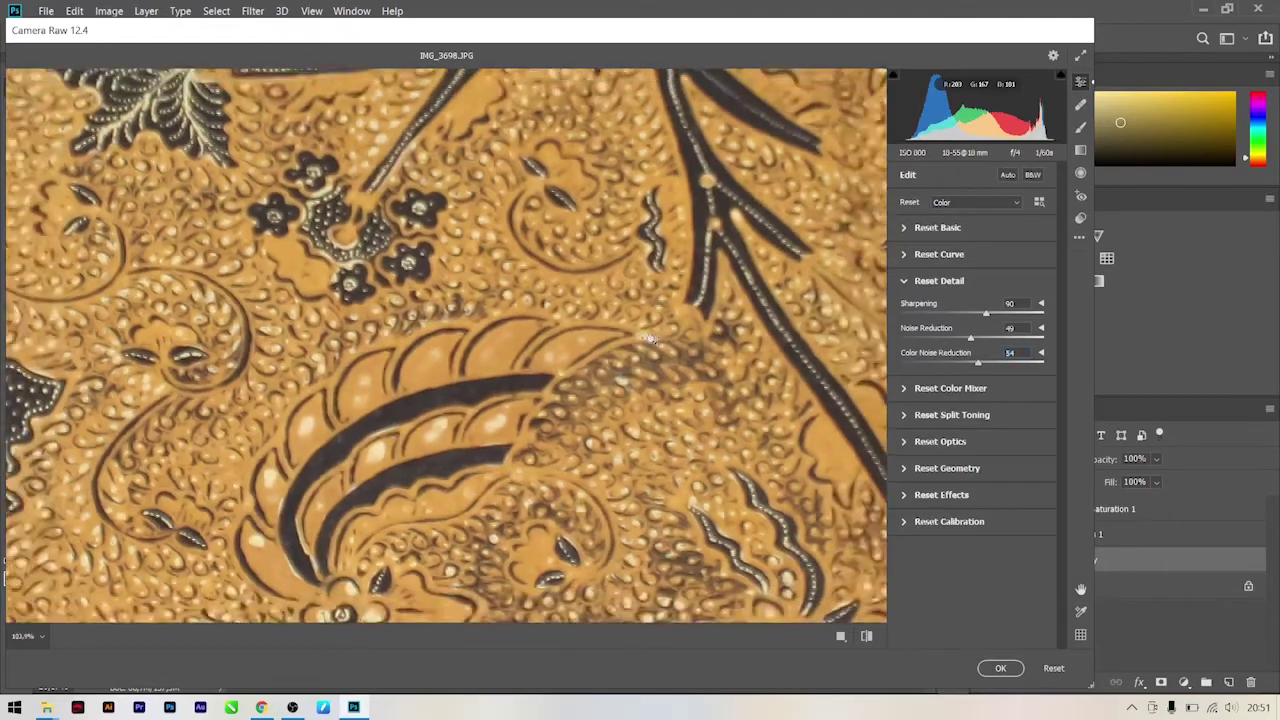
scroll(594, 351, down, 5)
scroll(594, 351, down, 2)
scroll(580, 358, down, 2)
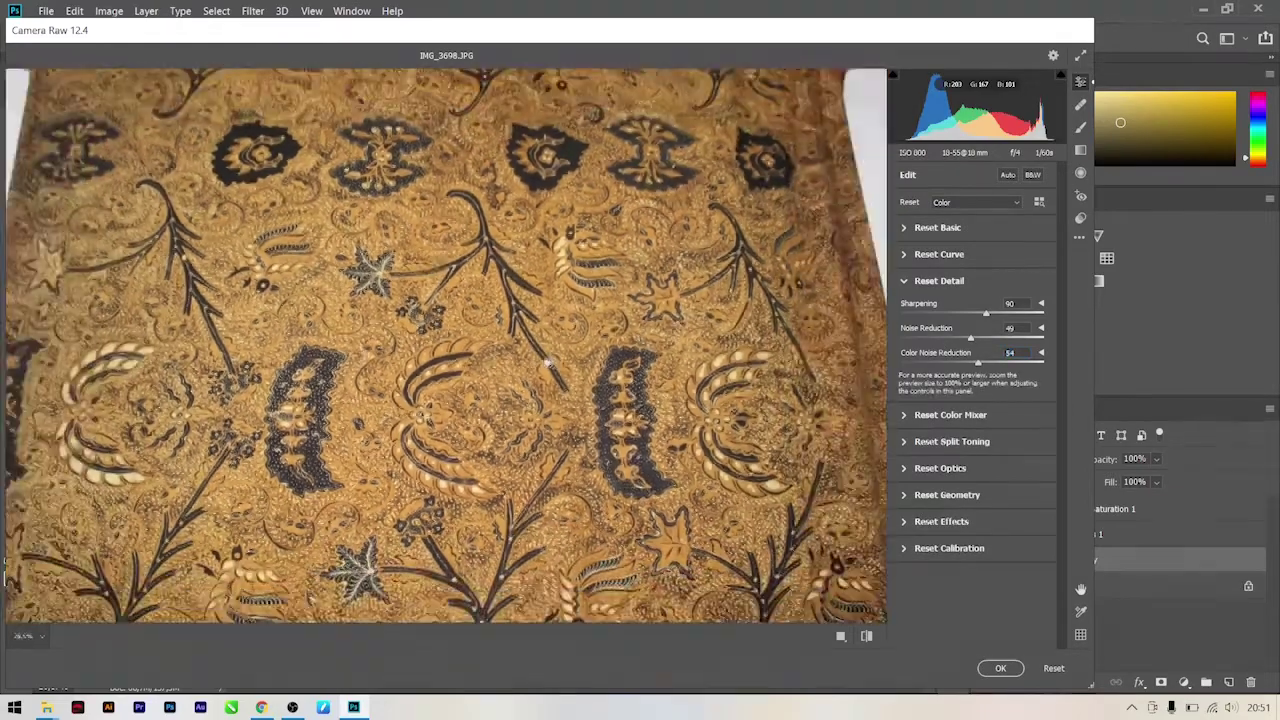
scroll(545, 366, down, 1)
scroll(540, 368, up, 2)
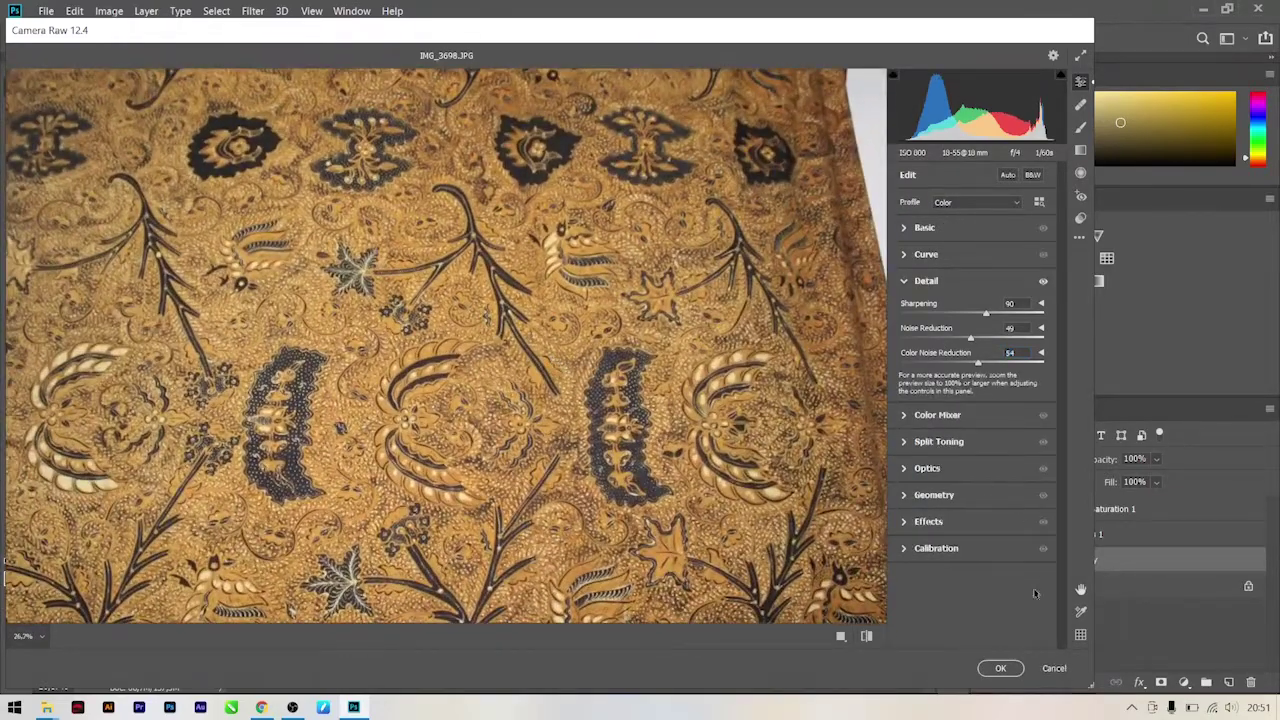
click(1002, 670)
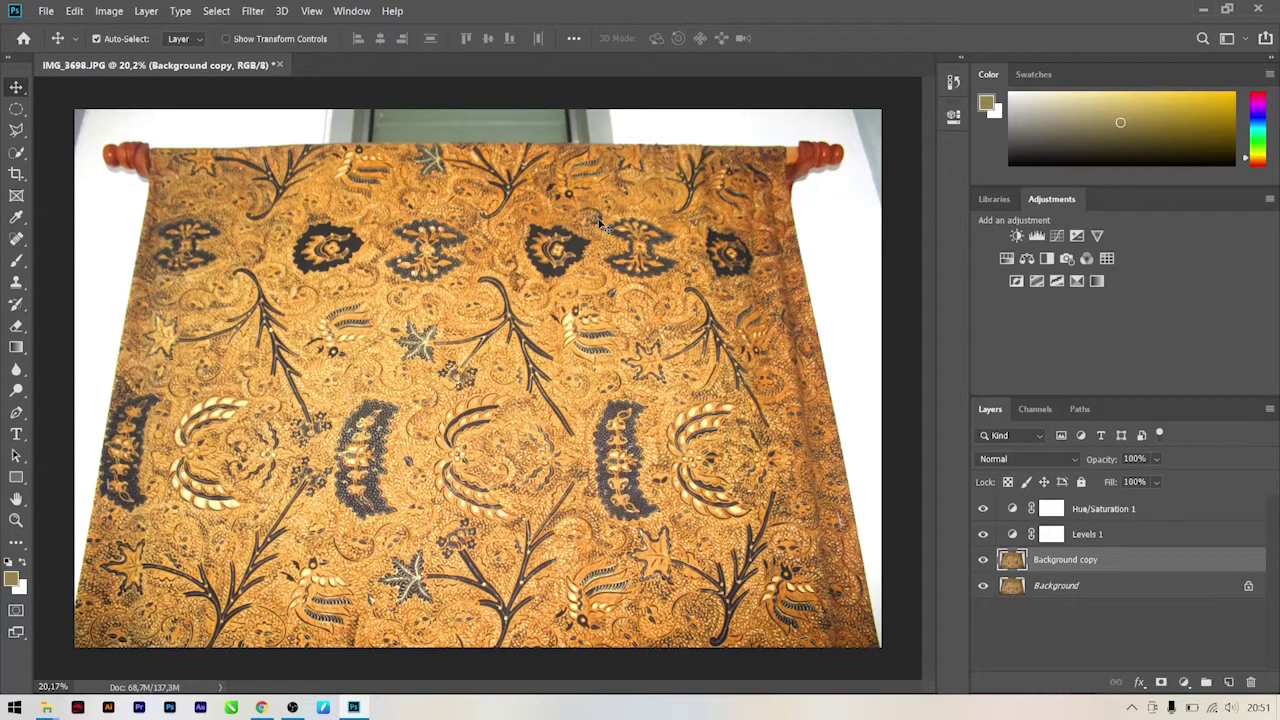
Export As a 100% quality full-size JPG, appending -OK to the IMG_3698 file name
click(50, 12)
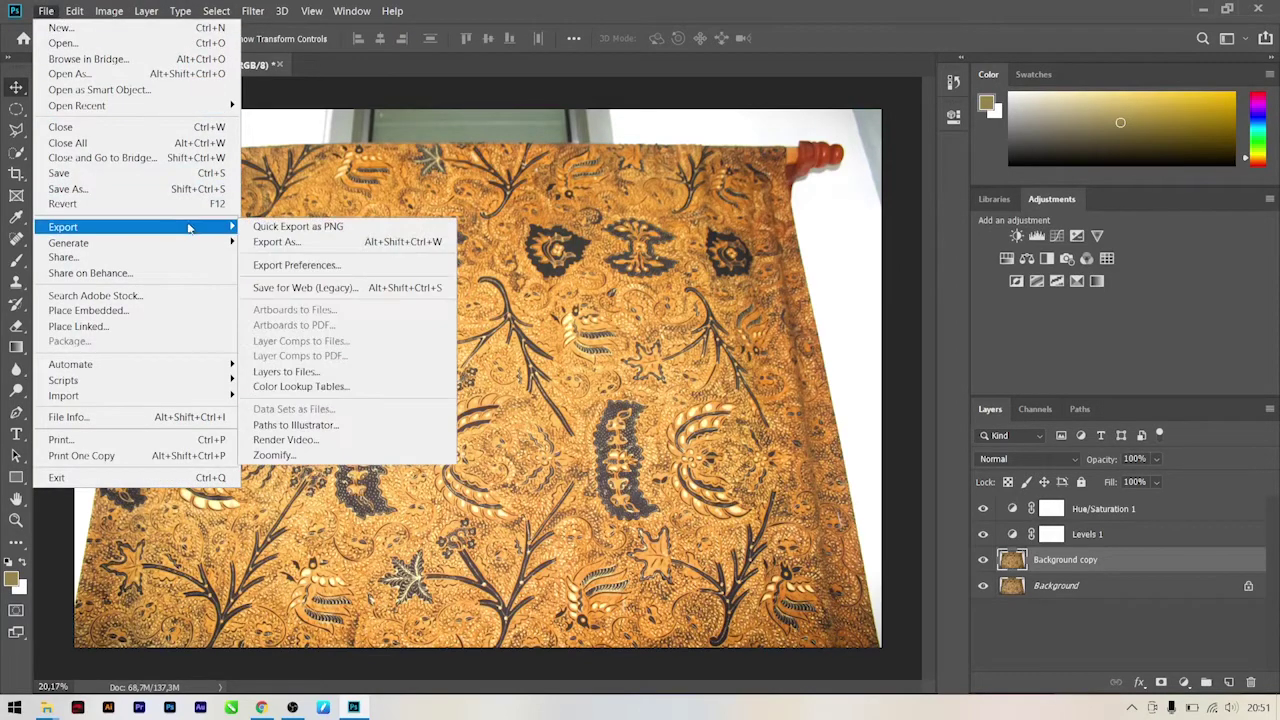
click(300, 240)
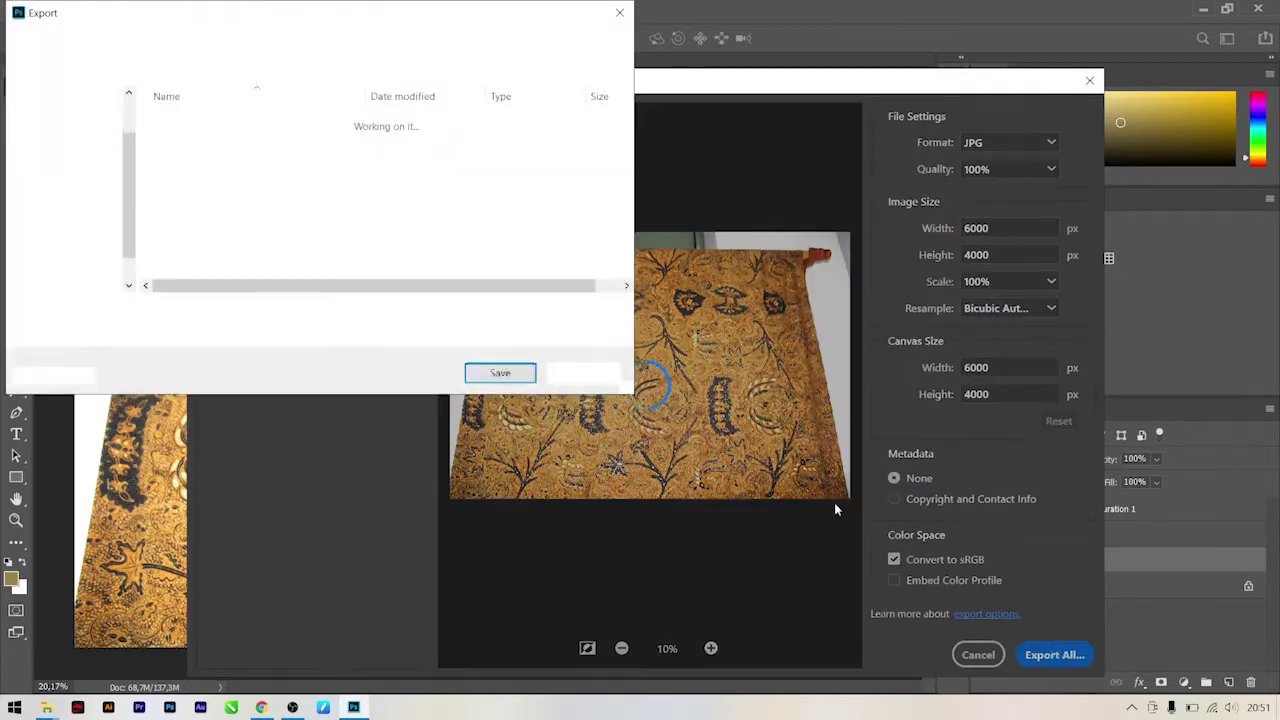
click(180, 310)
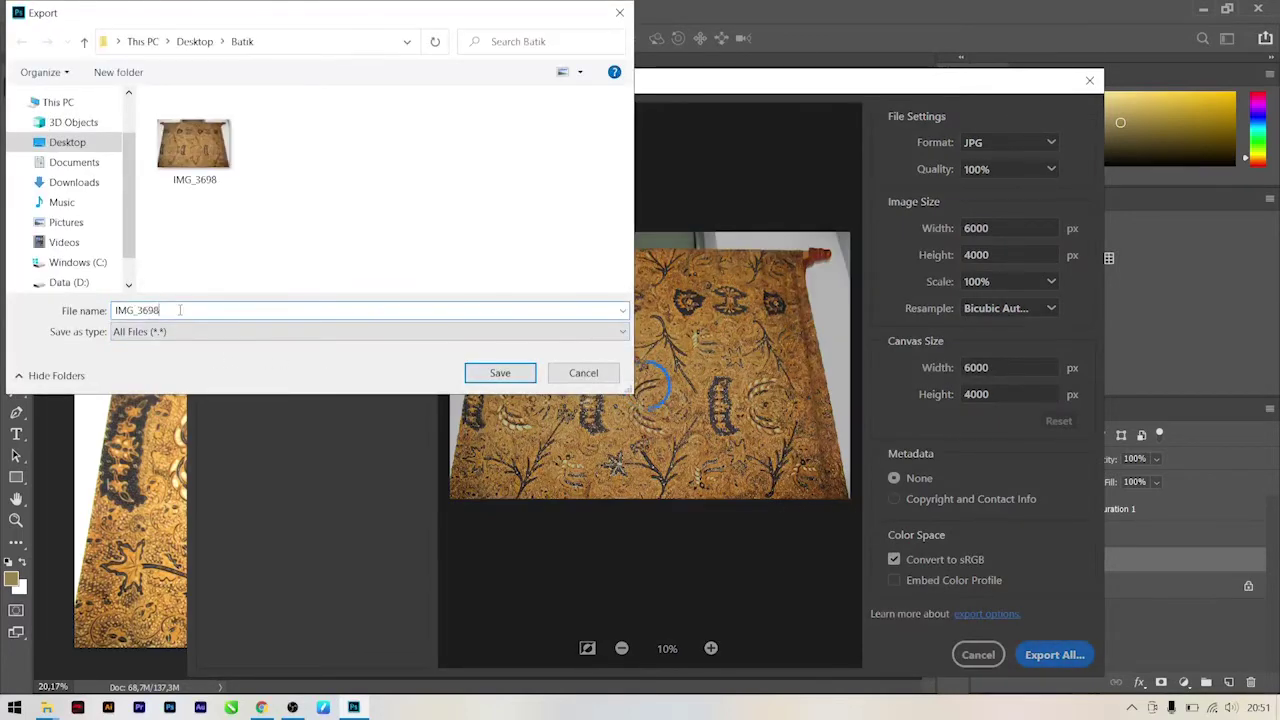
text(OK)
click(499, 372)
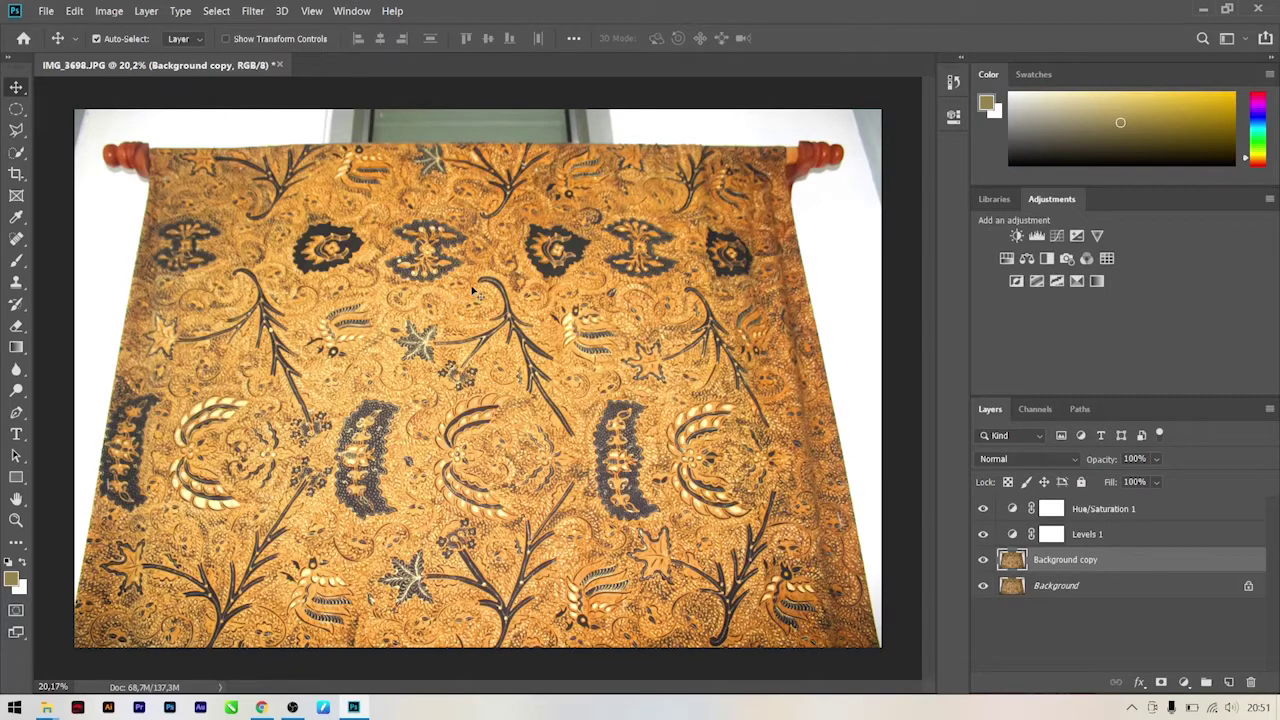
Minimize Photoshop and enlarge the Batik folder icons to compare IMG_3698 with IMG_3698-OK
click(356, 708)
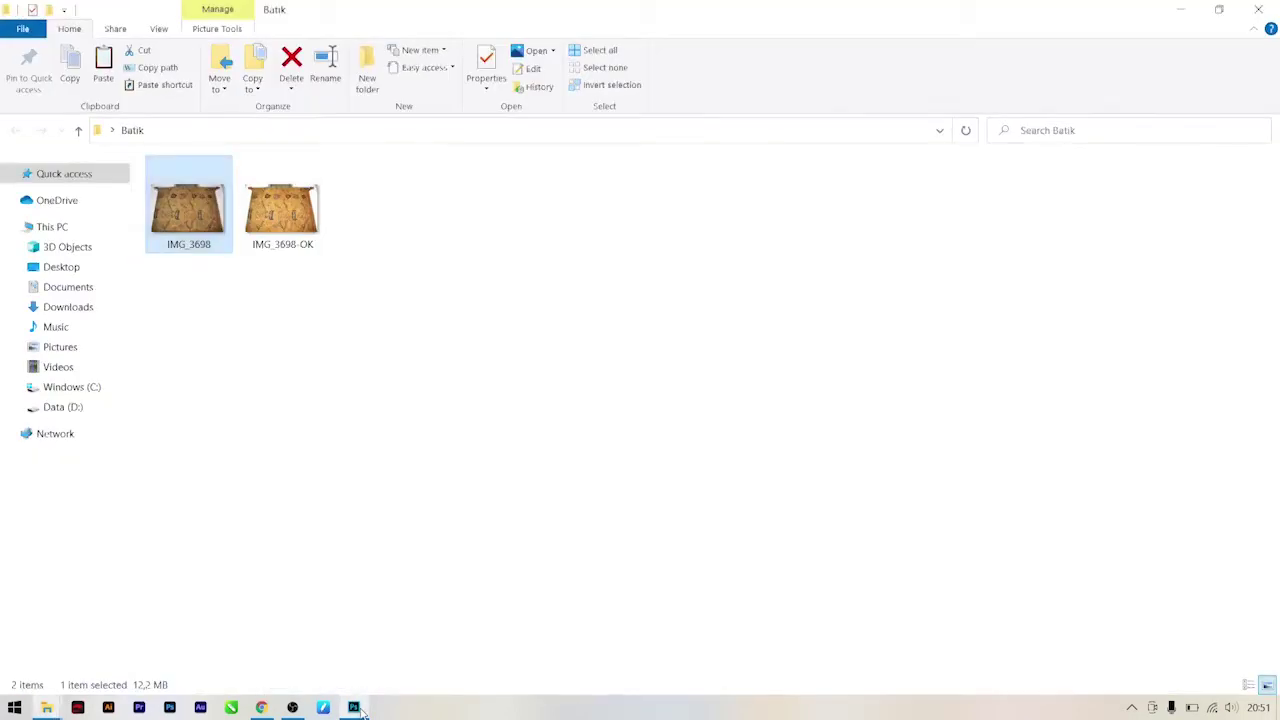
click(312, 461)
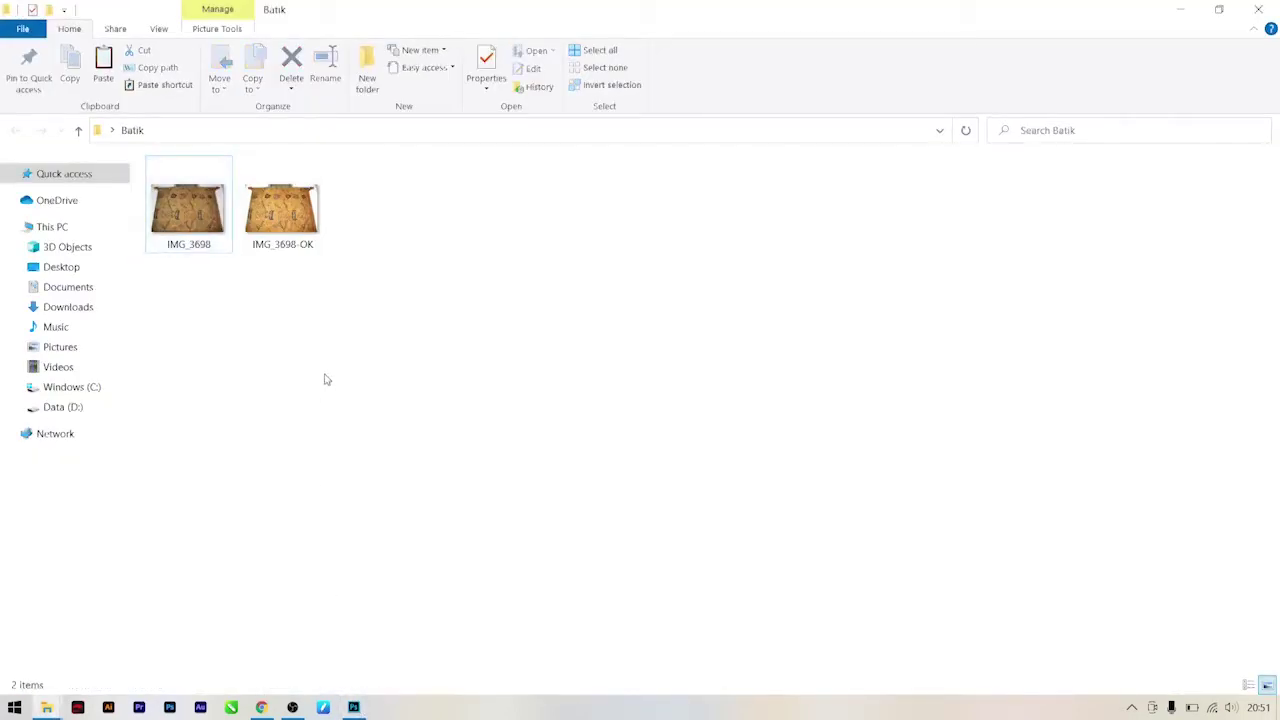
ctrl+scroll(337, 367, up, 1)
ctrl+scroll(337, 367, up, 1)
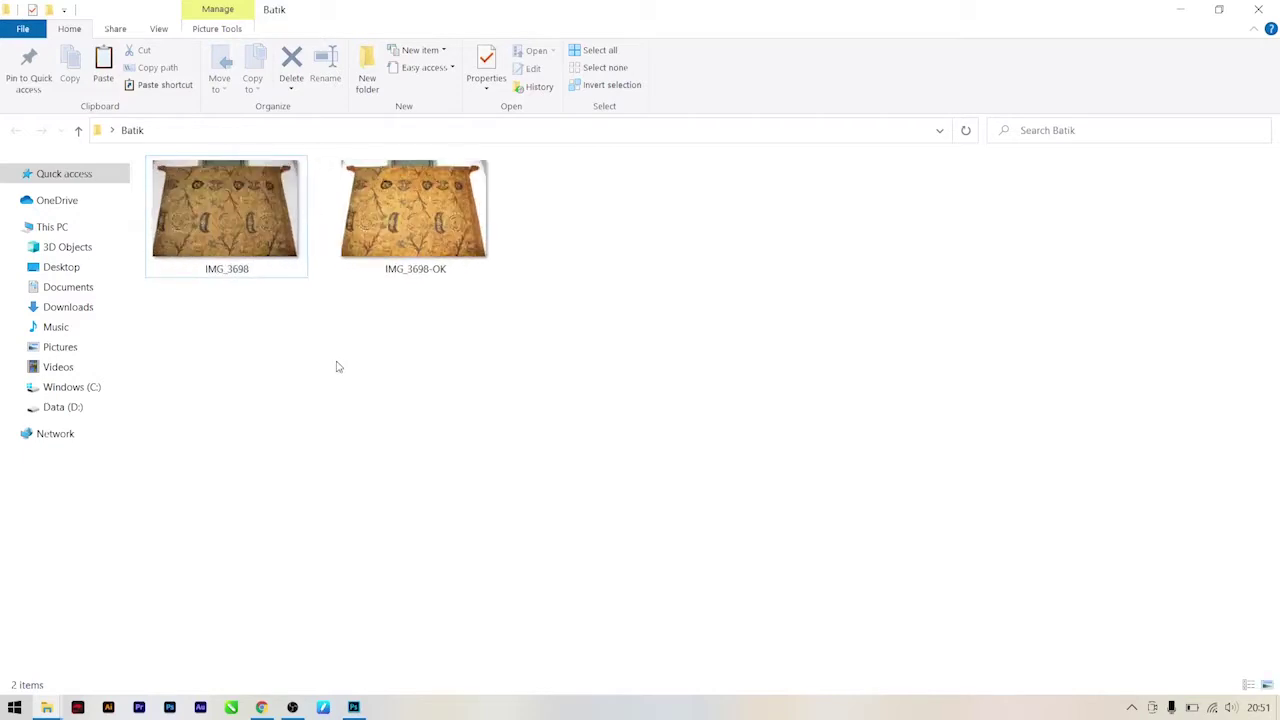
ctrl+scroll(337, 367, up, 1)
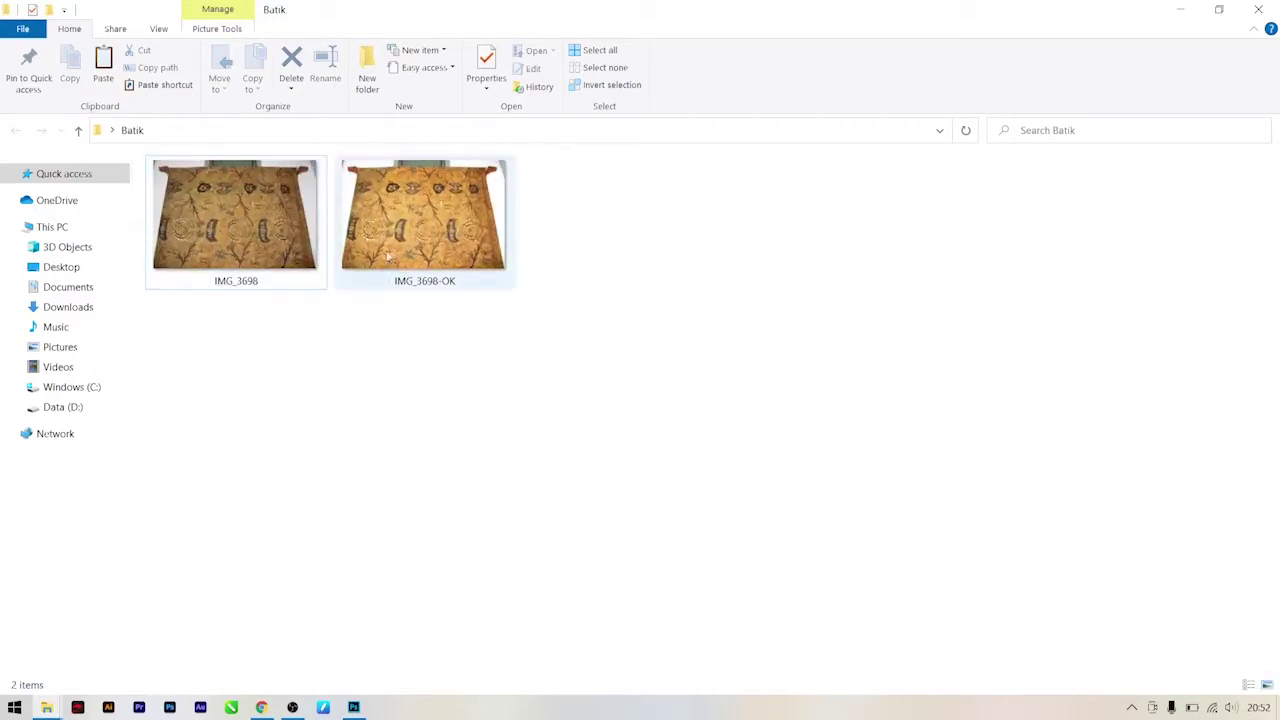
click(412, 236)
click(430, 365)
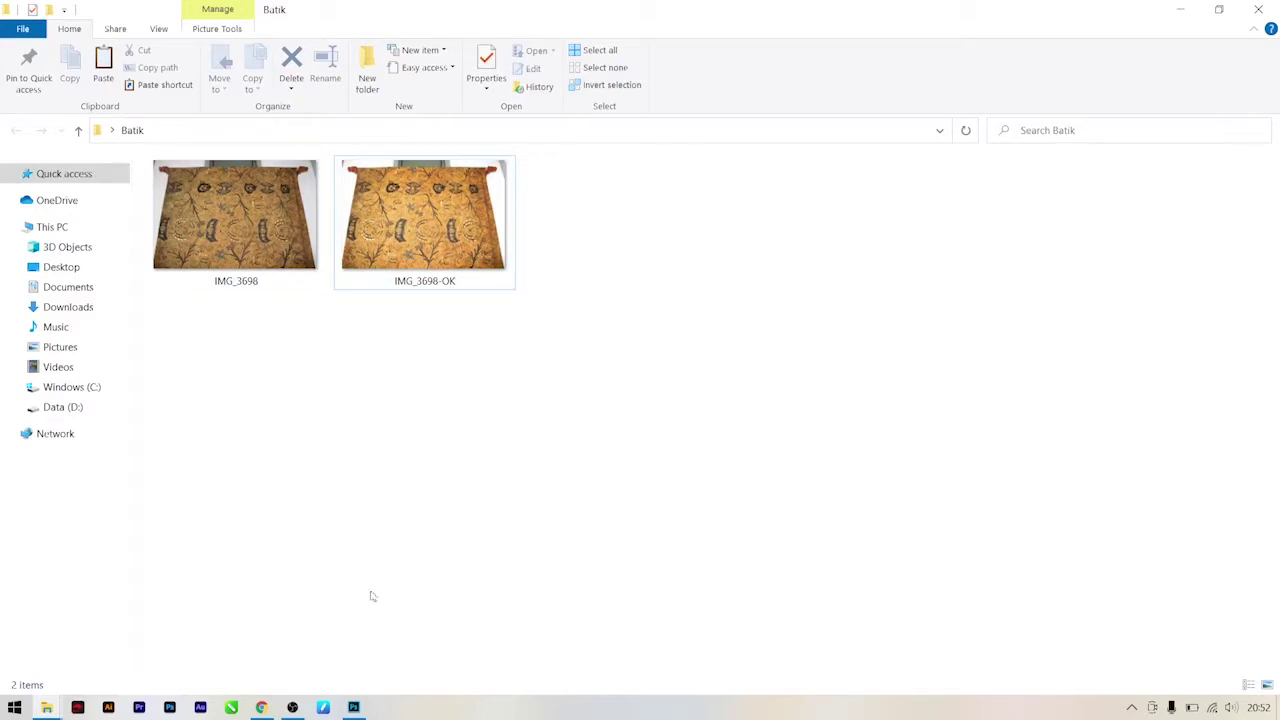
On the Adobe Stock uploads page, switch to the New tab and open the Upload window
click(261, 707)
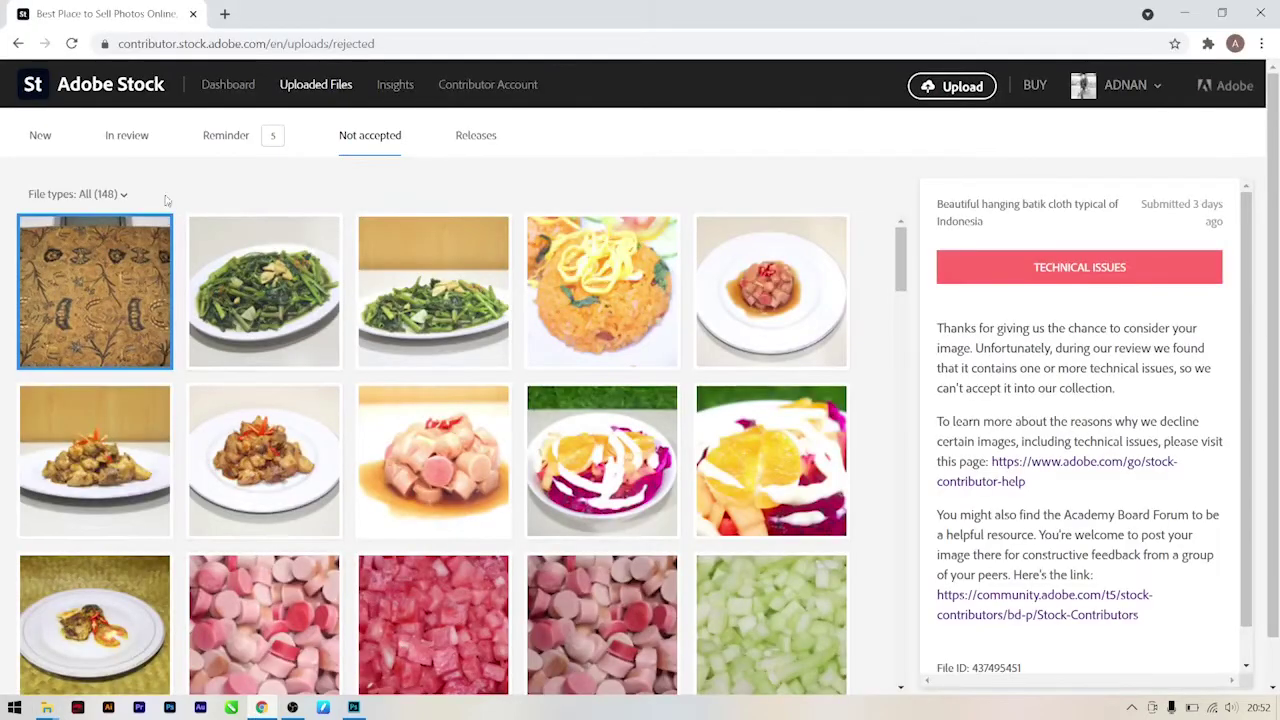
click(49, 143)
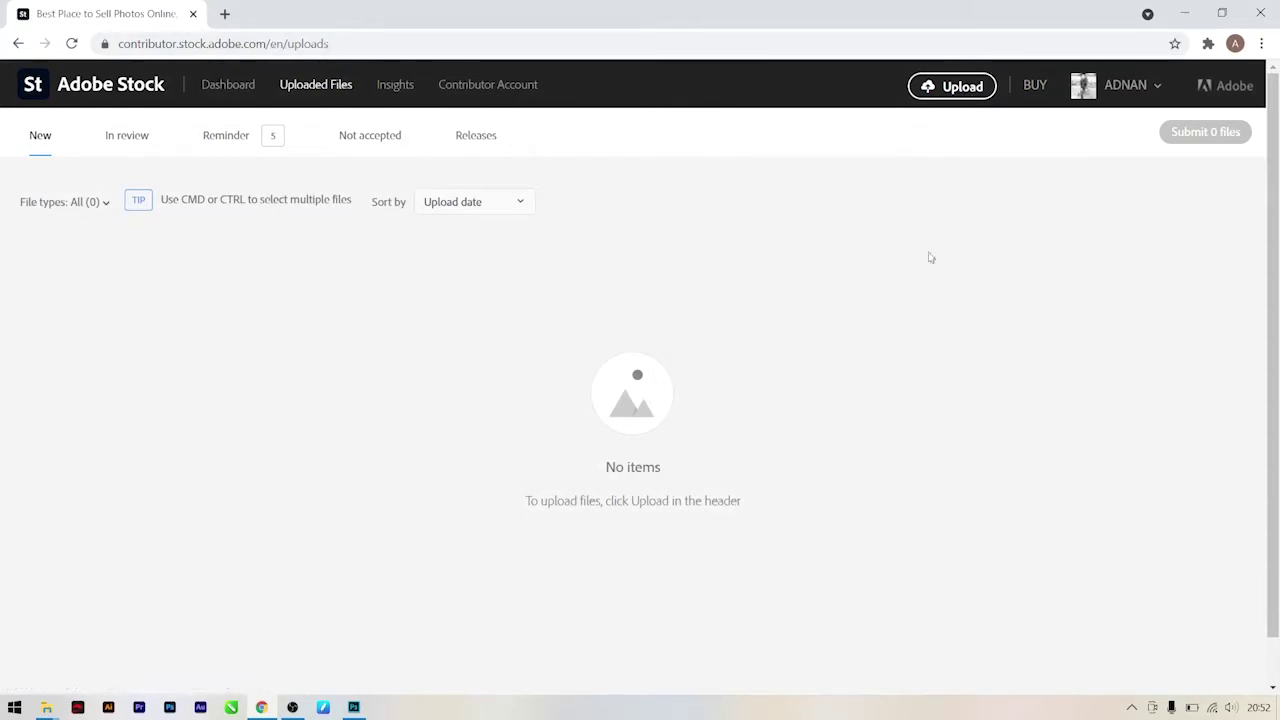
click(962, 90)
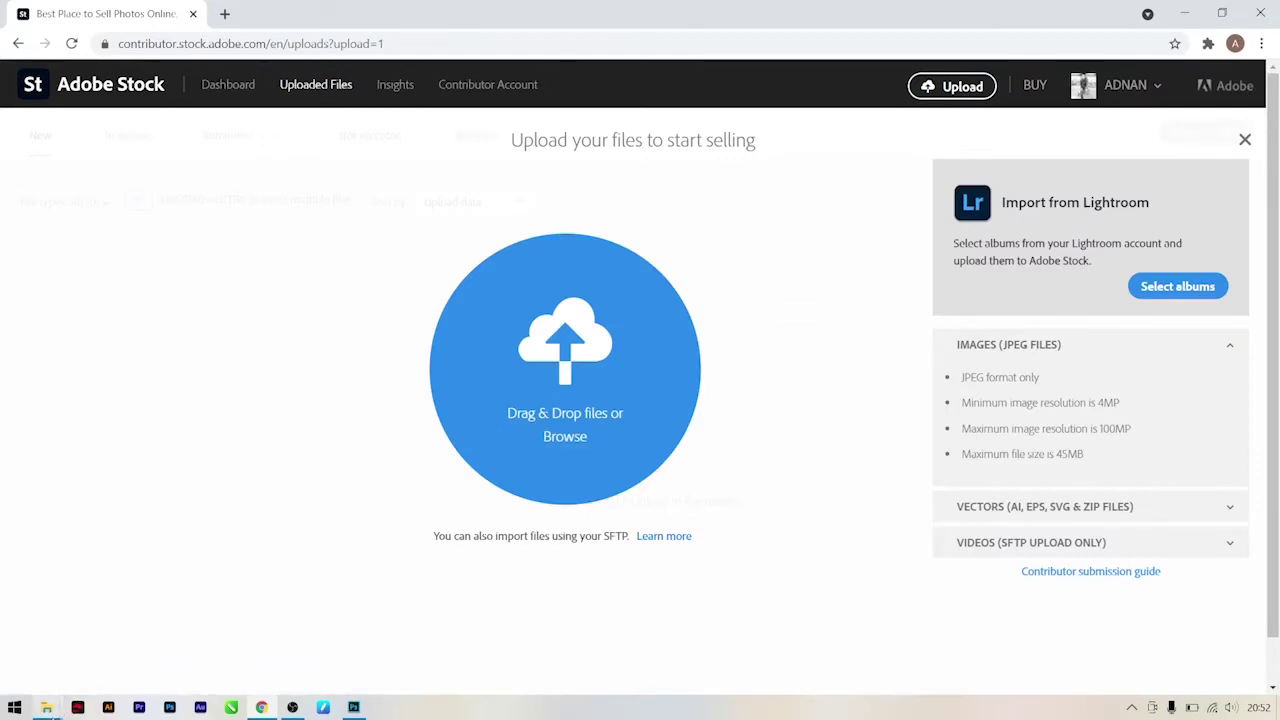
Drag IMG_3698-OK from the Batik folder into the Adobe Stock upload area
mouse_move(46, 707)
click(229, 664)
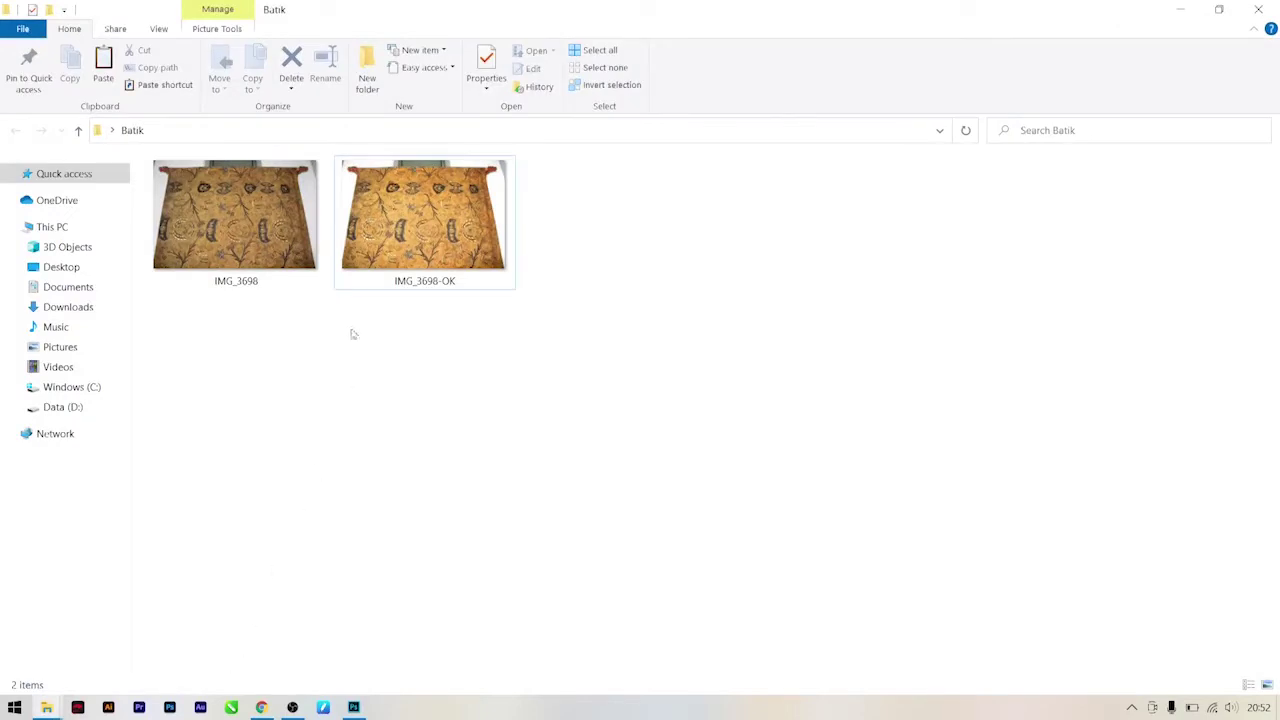
mouse_move(415, 240)
mouse_down()
mouse_move(297, 606)
mouse_move(514, 443)
mouse_up()
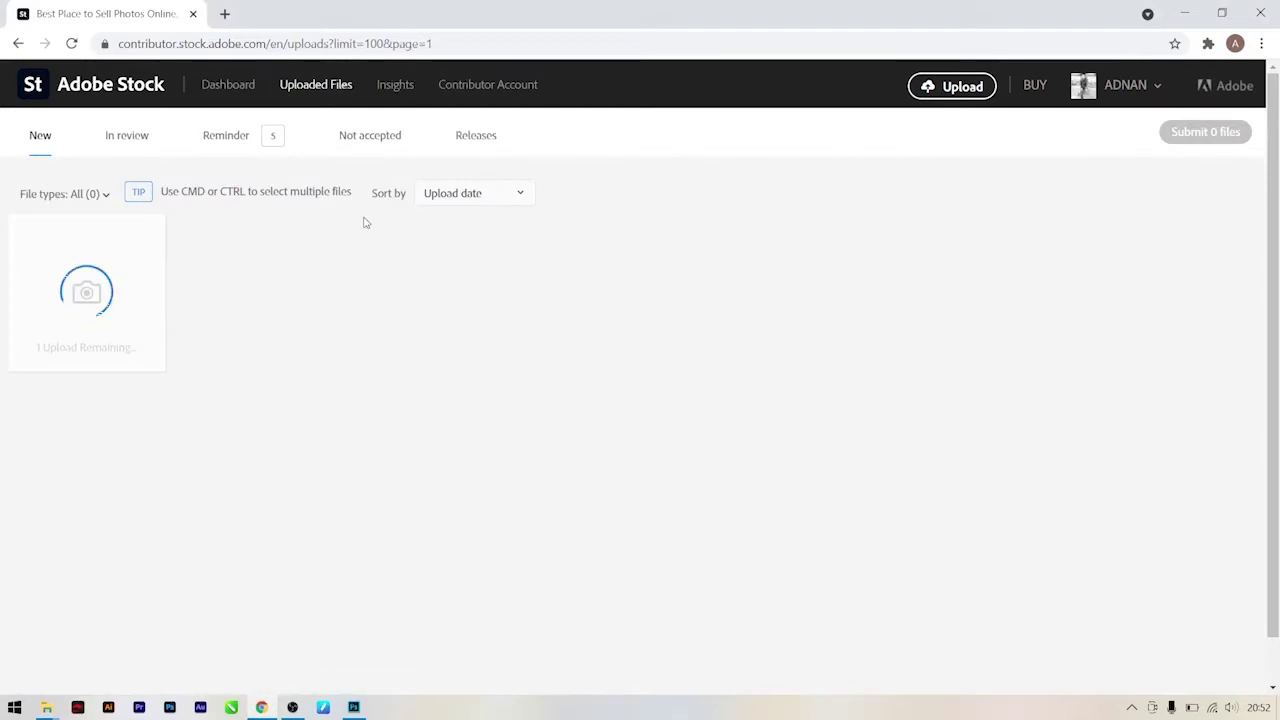
right_click(385, 147)
Open Not accepted in a new tab, copy the rejected batik photo's title, then close that tab
click(395, 158)
click(250, 10)
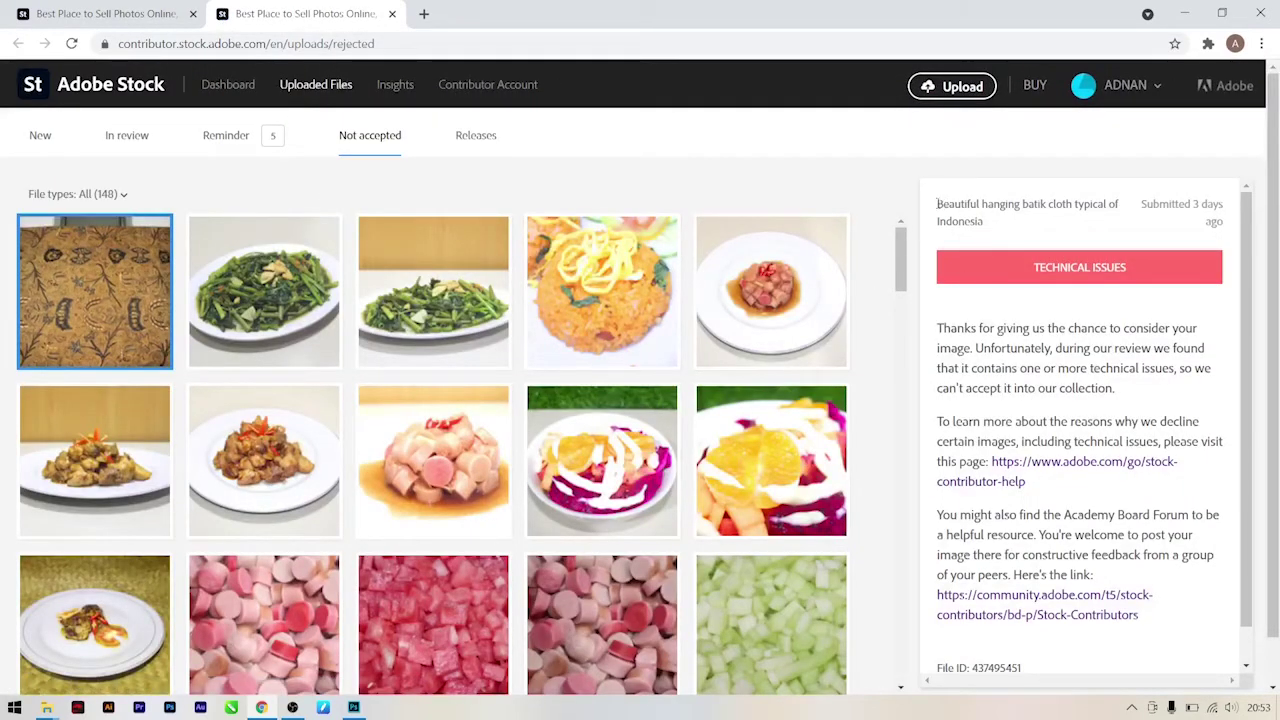
drag(938, 203, 984, 221)
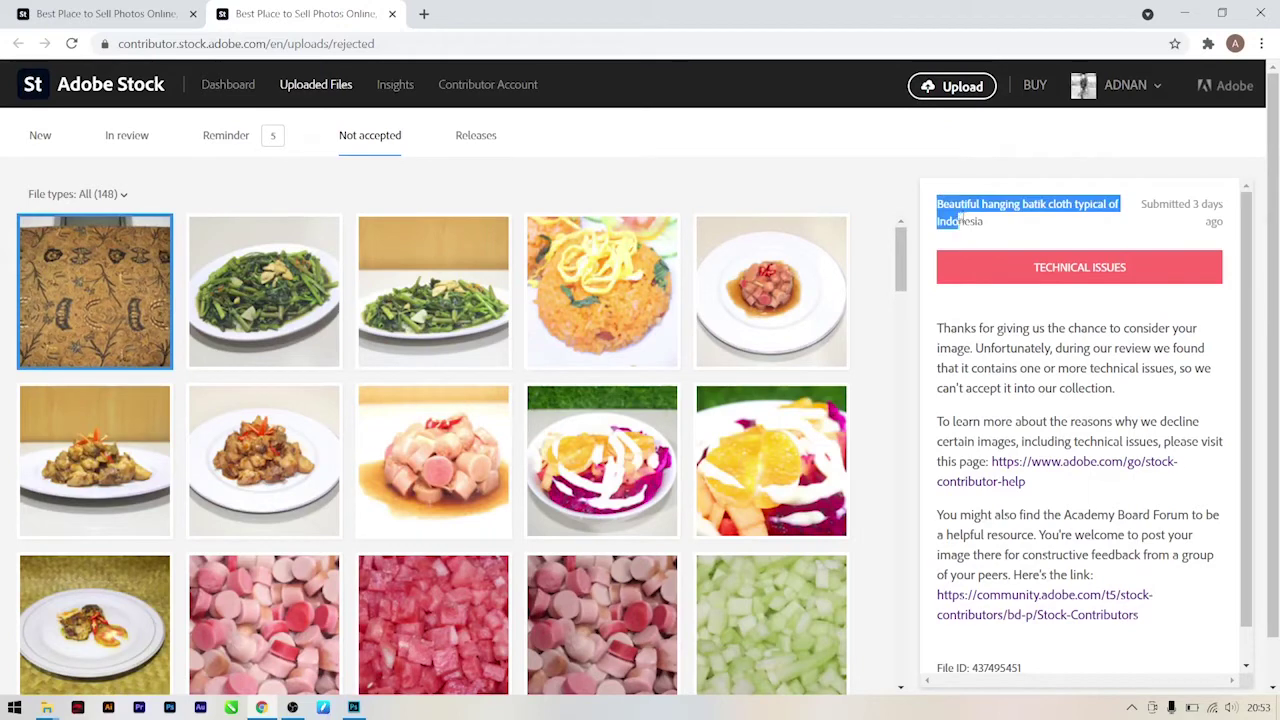
right_click(968, 216)
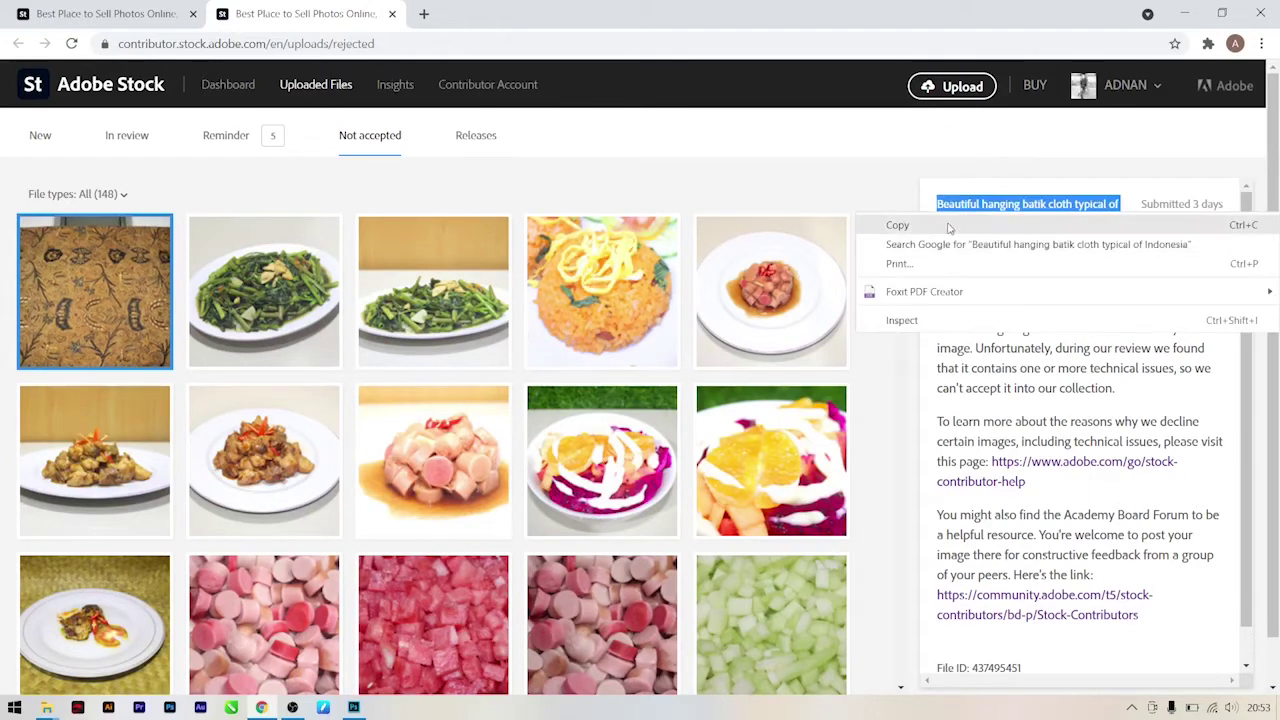
click(950, 228)
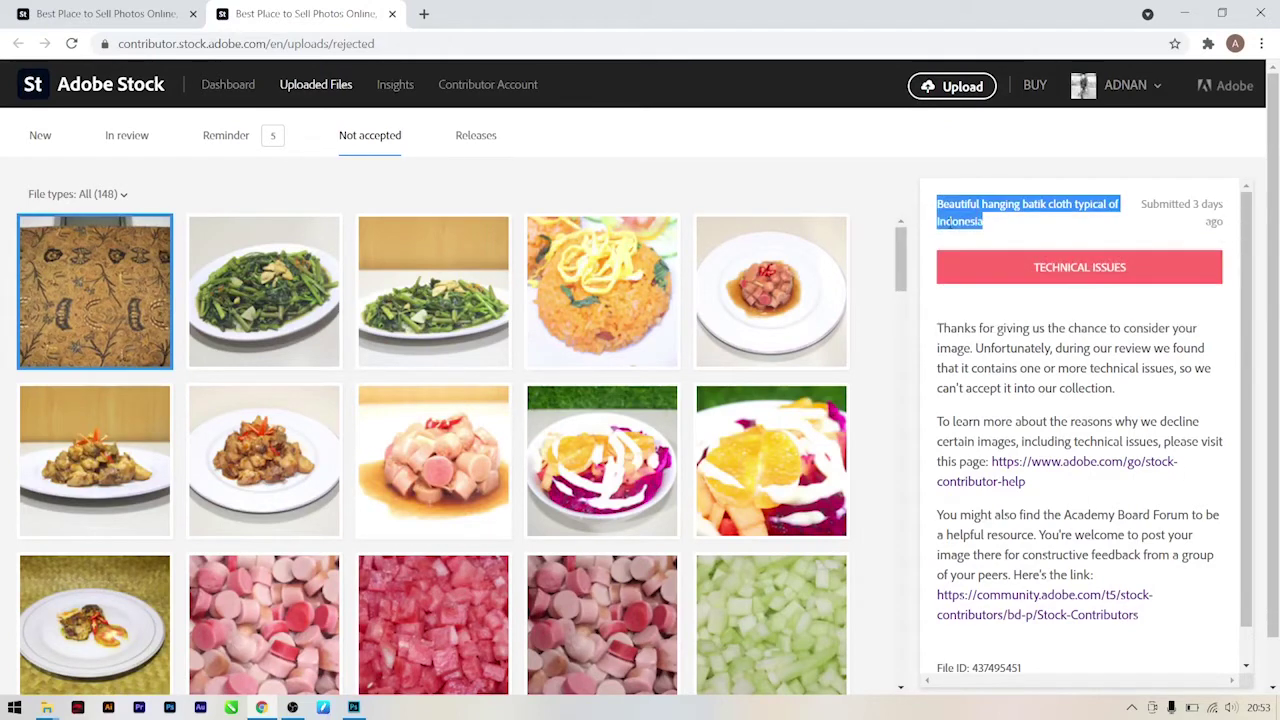
click(392, 14)
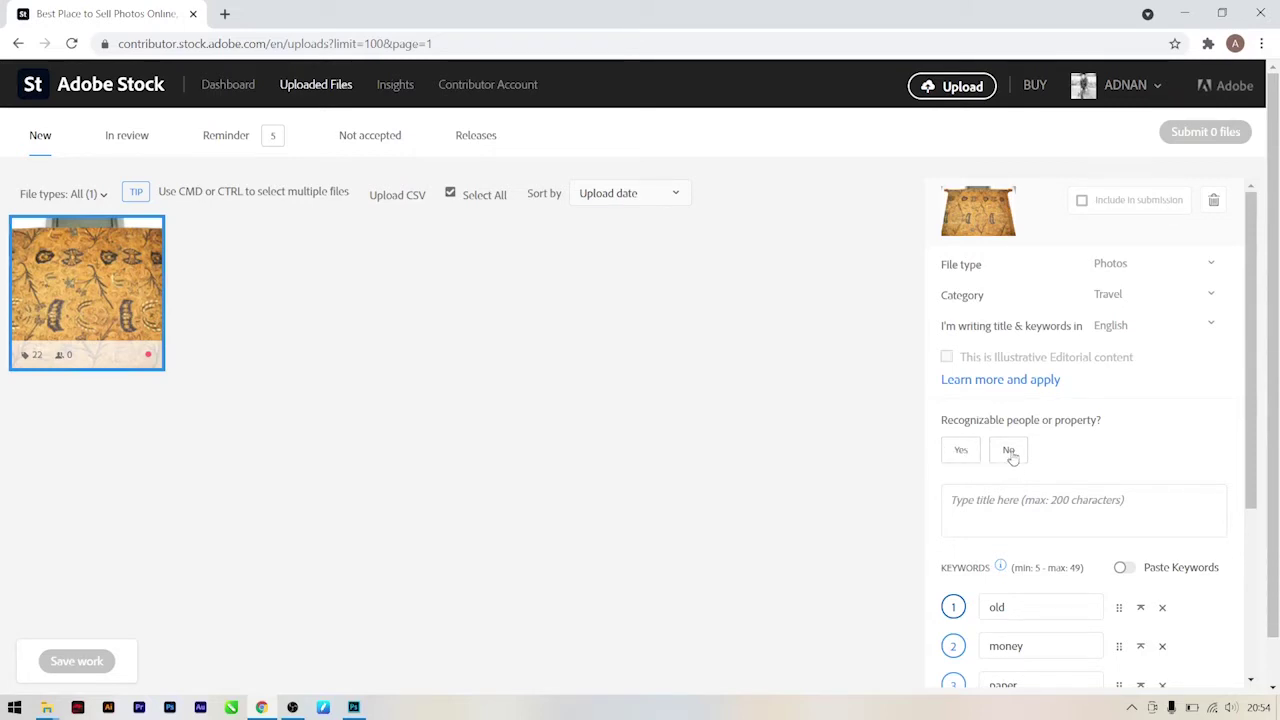
Answer no to recognizable people and paste 'Beautiful hanging batik cloth typical of Indonesia' as the title
click(1012, 456)
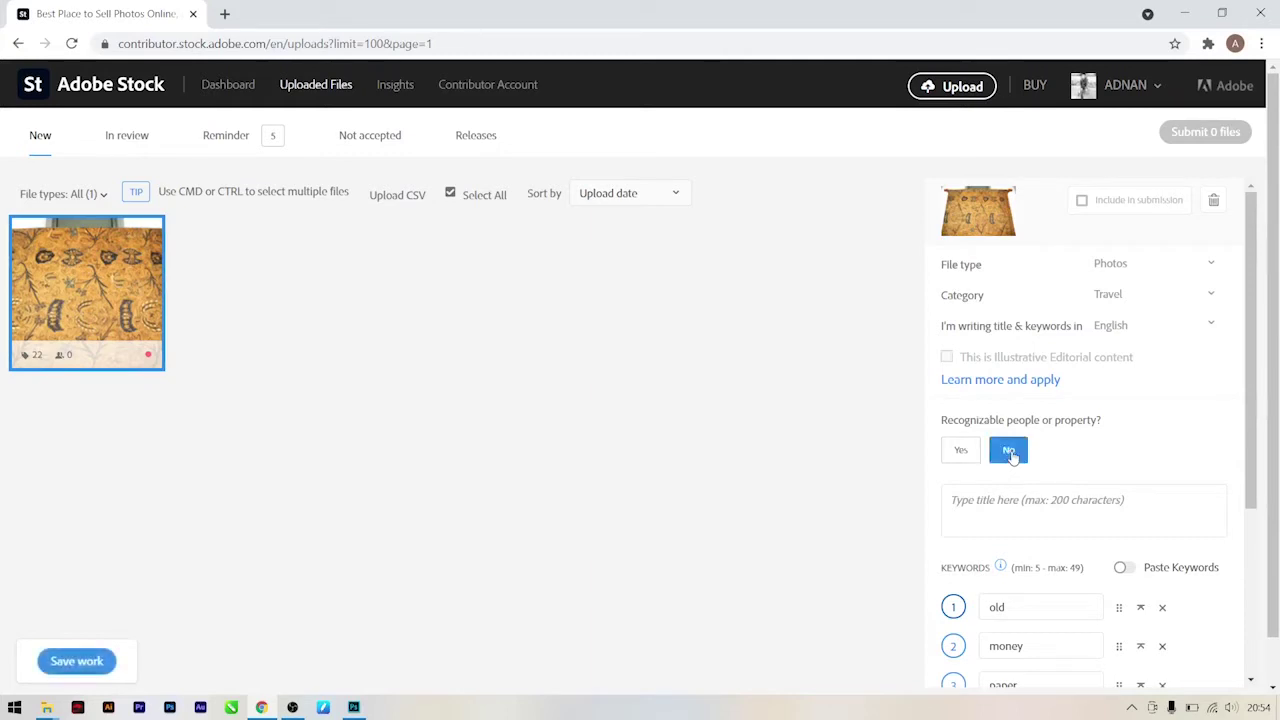
click(1016, 515)
right_click(1016, 517)
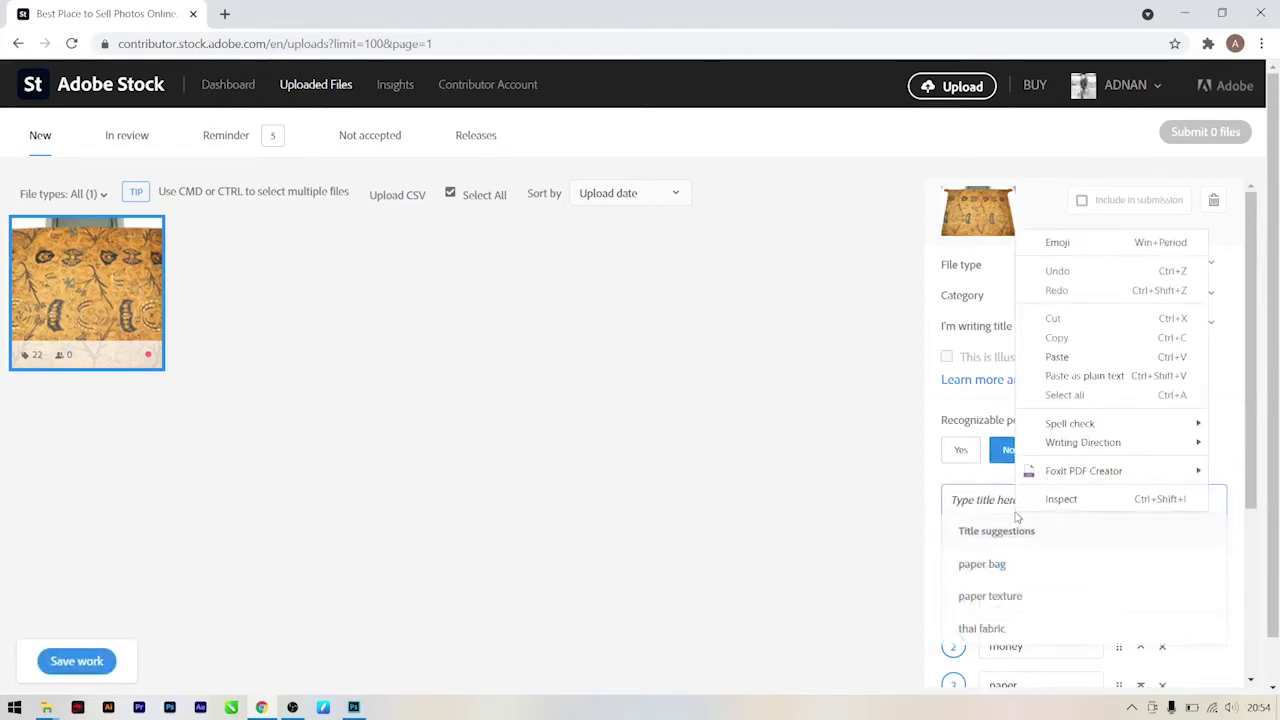
click(1027, 363)
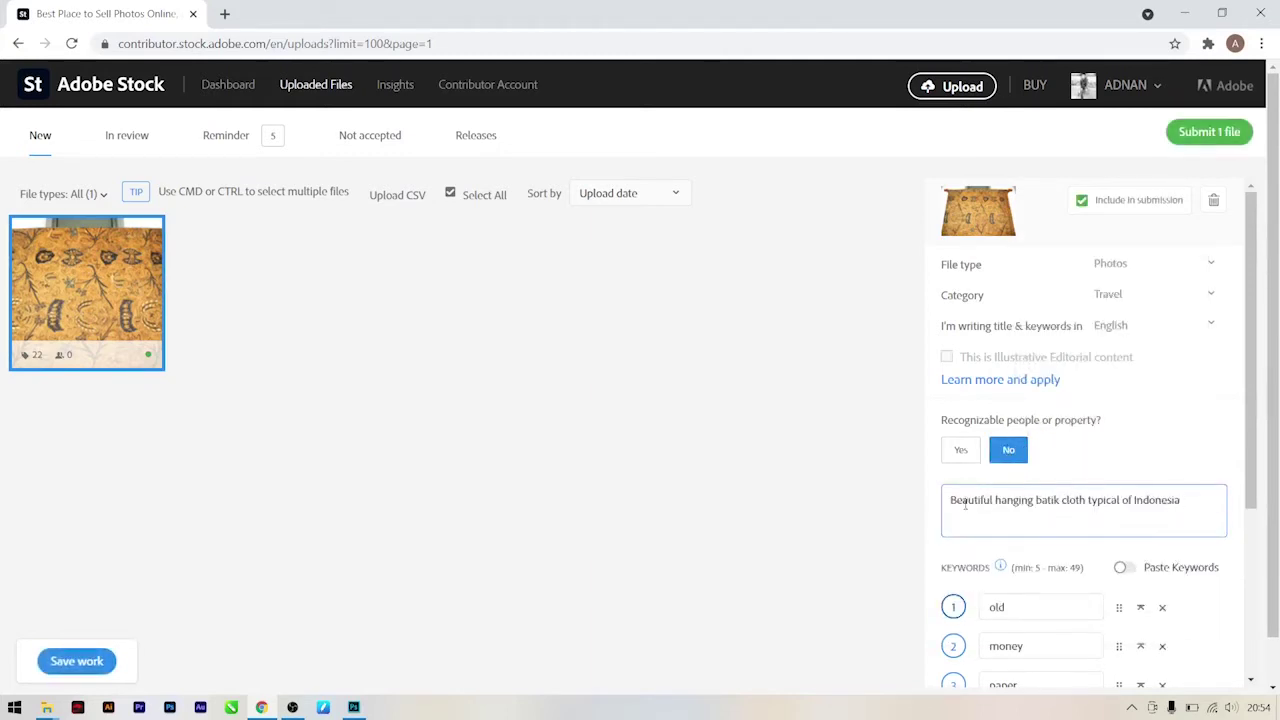
triple_click(1240, 430)
click(872, 432)
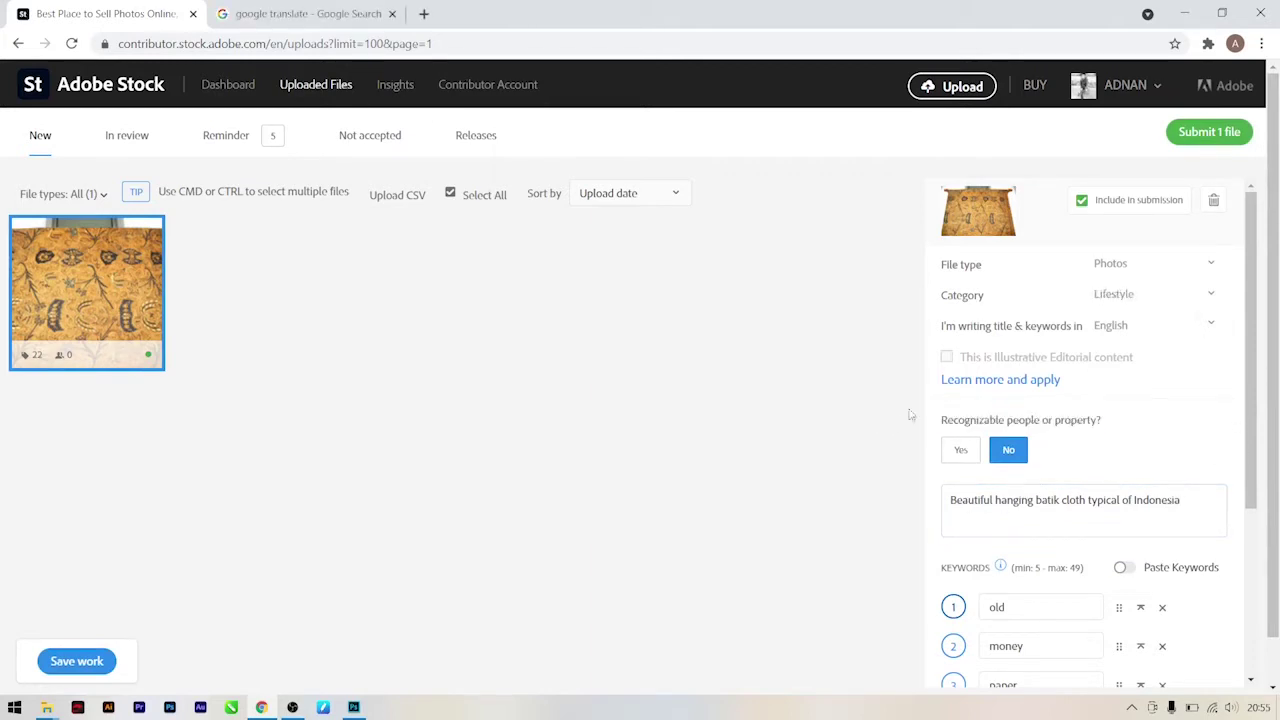
scroll(1025, 387, down, 1)
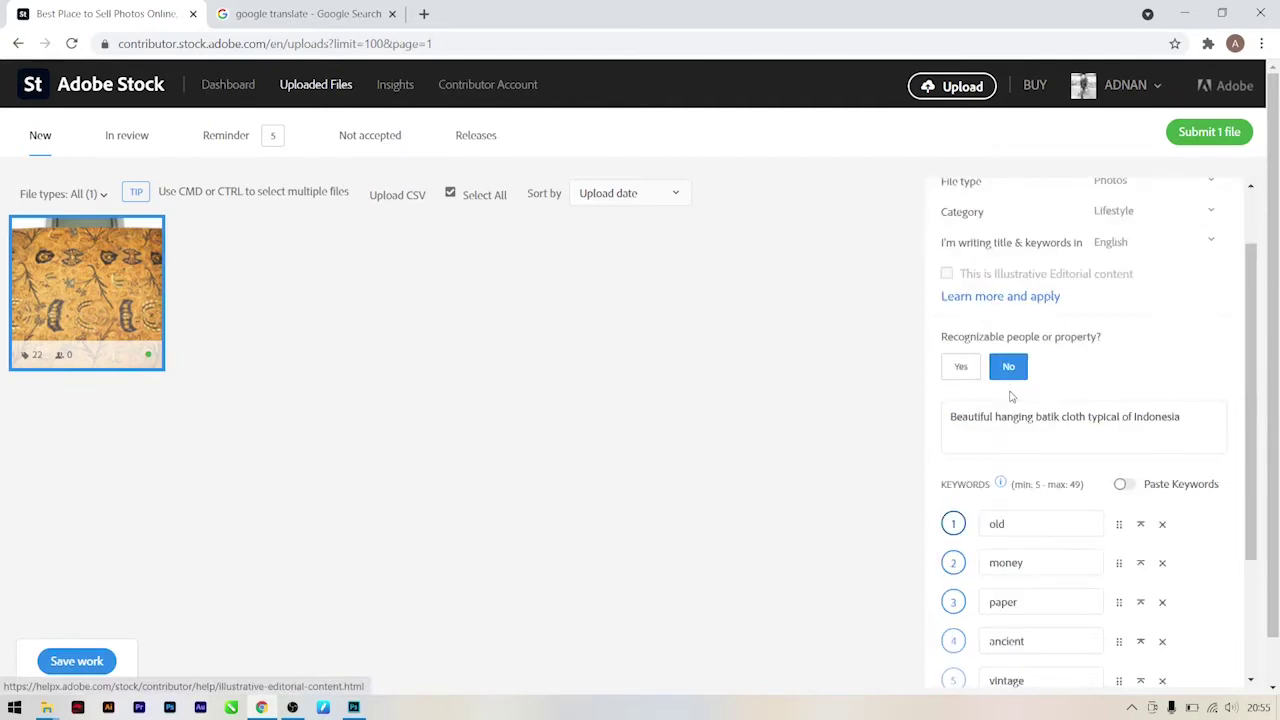
Set Recognizable people or property to No for the batik photo
click(964, 368)
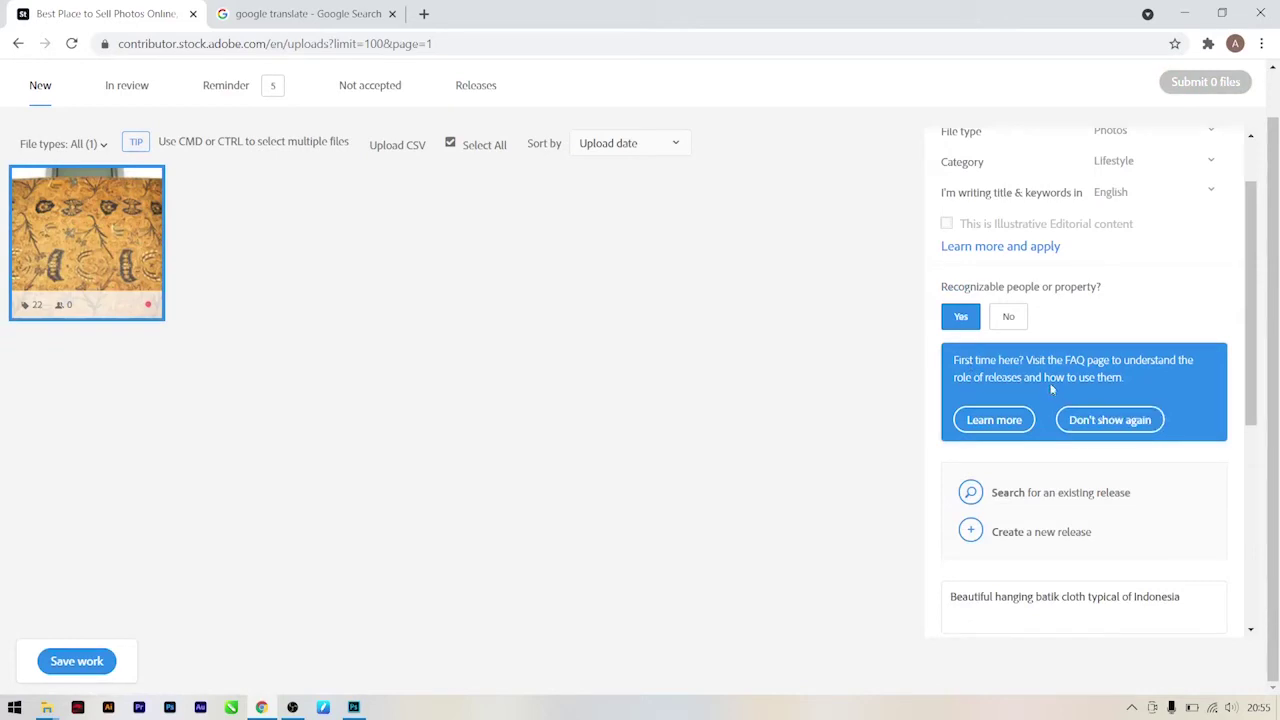
click(1008, 318)
scroll(987, 382, up, 1)
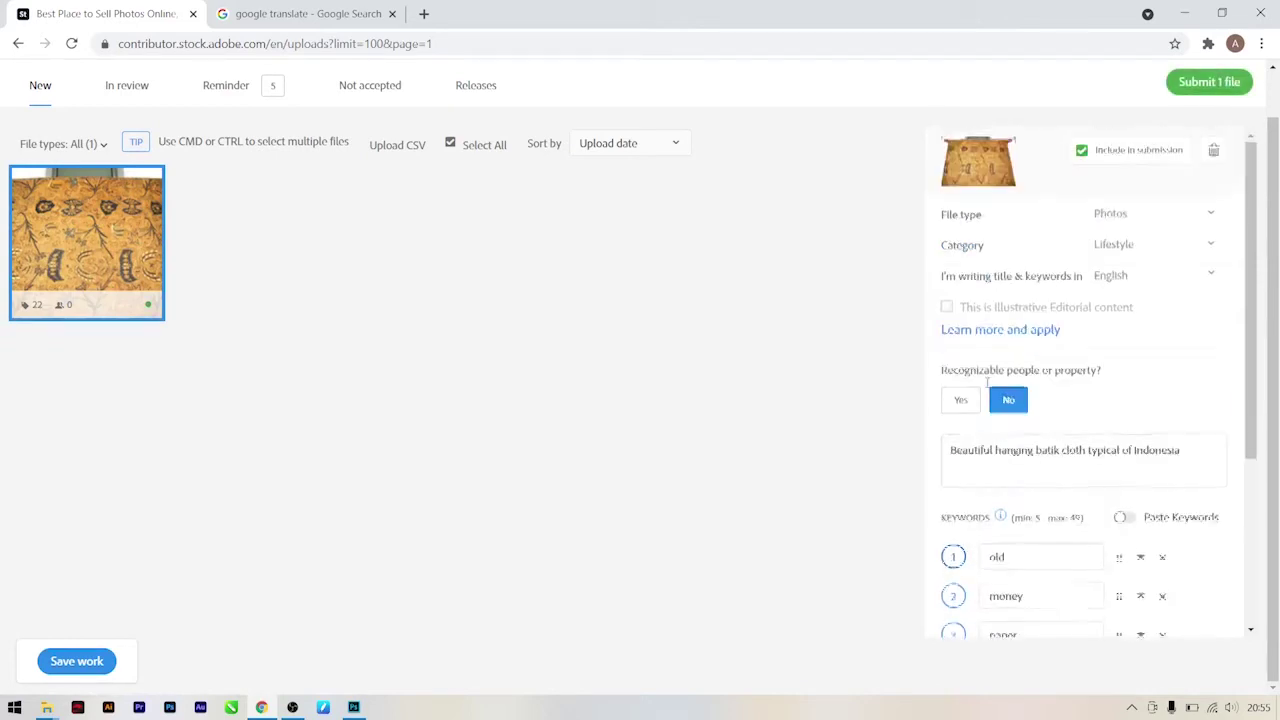
scroll(987, 382, up, 1)
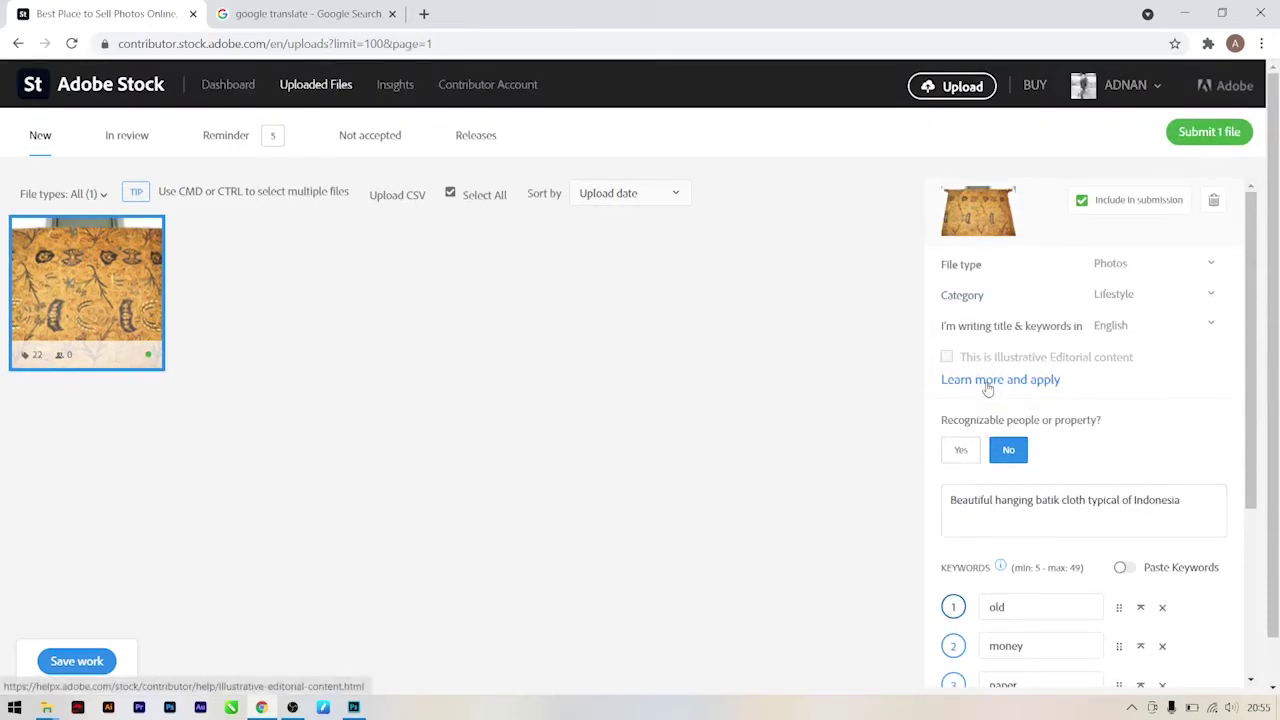
scroll(987, 379, down, 1)
scroll(987, 379, down, 1)
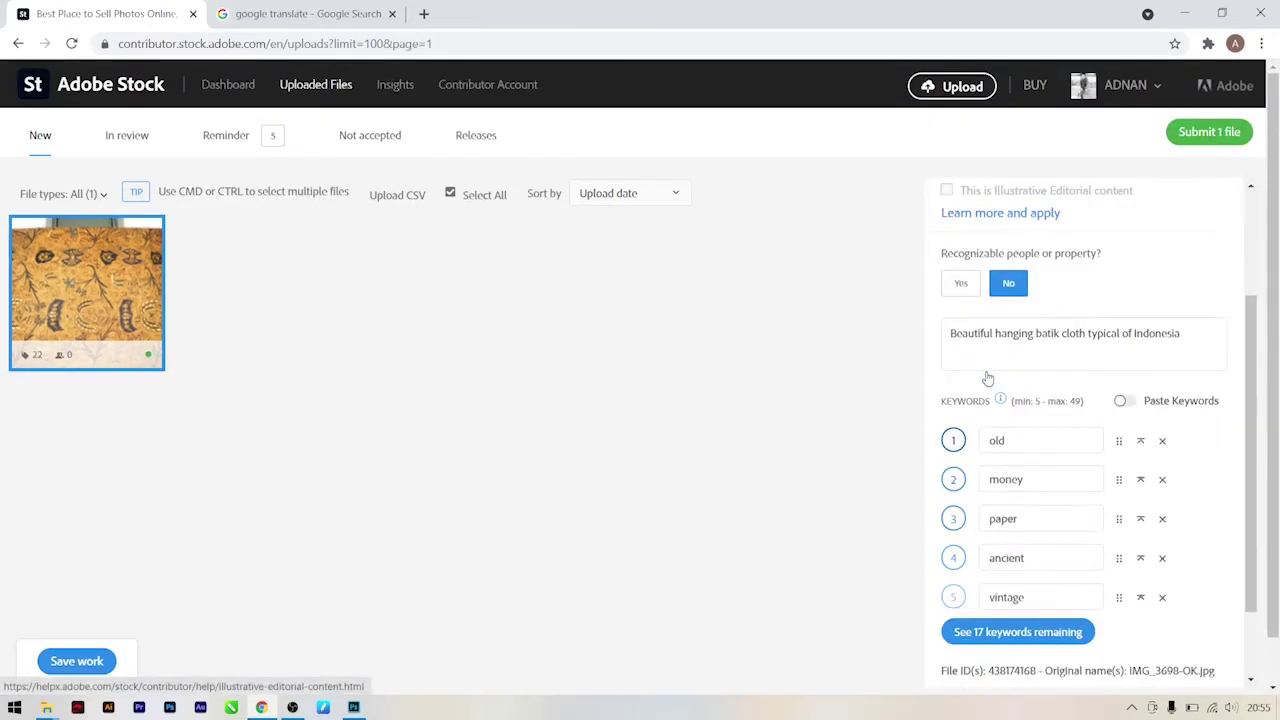
scroll(987, 379, down, 1)
scroll(987, 379, up, 2)
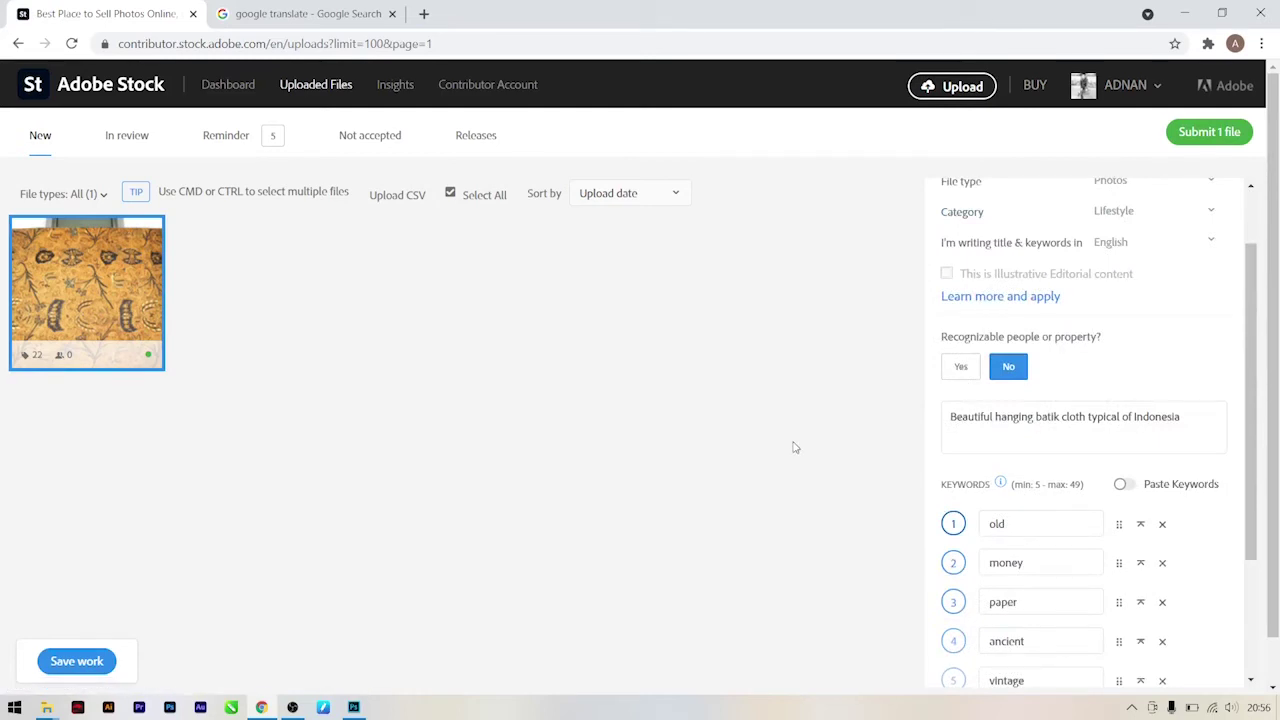
scroll(1090, 300, up, 1)
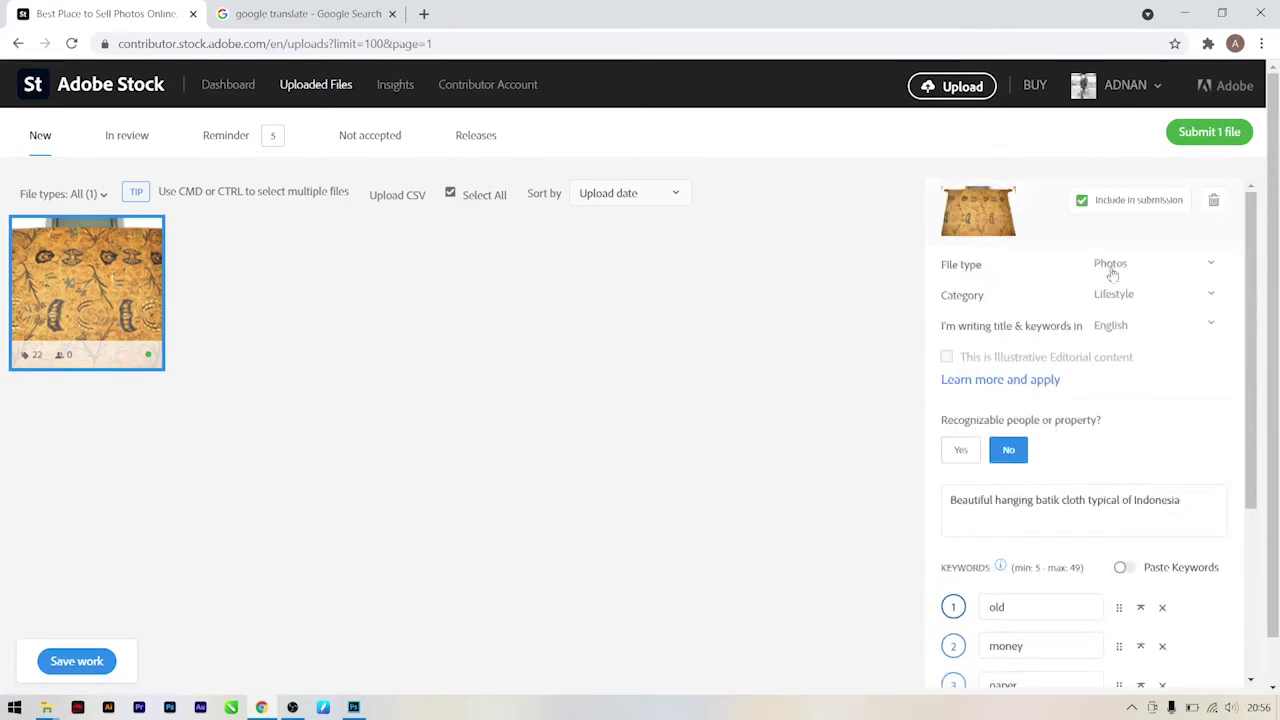
Check the Category and language dropdowns, keeping Lifestyle and English
click(1143, 294)
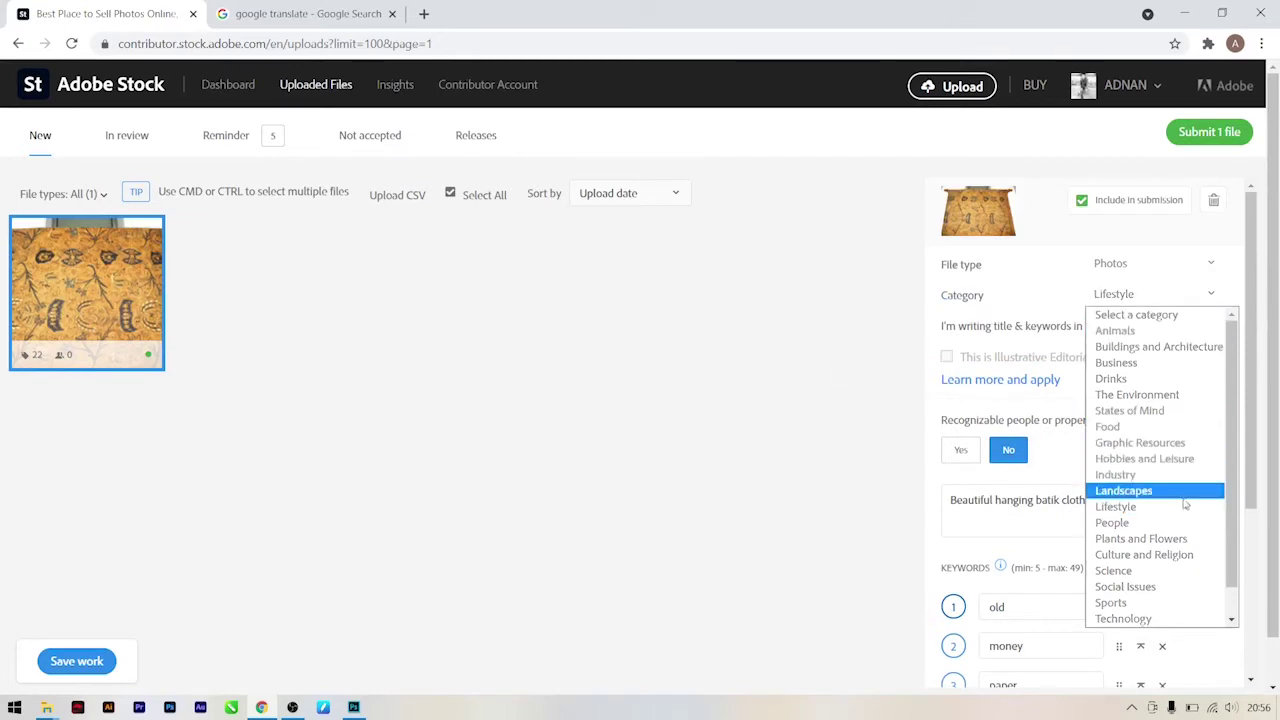
scroll(1165, 490, down, 1)
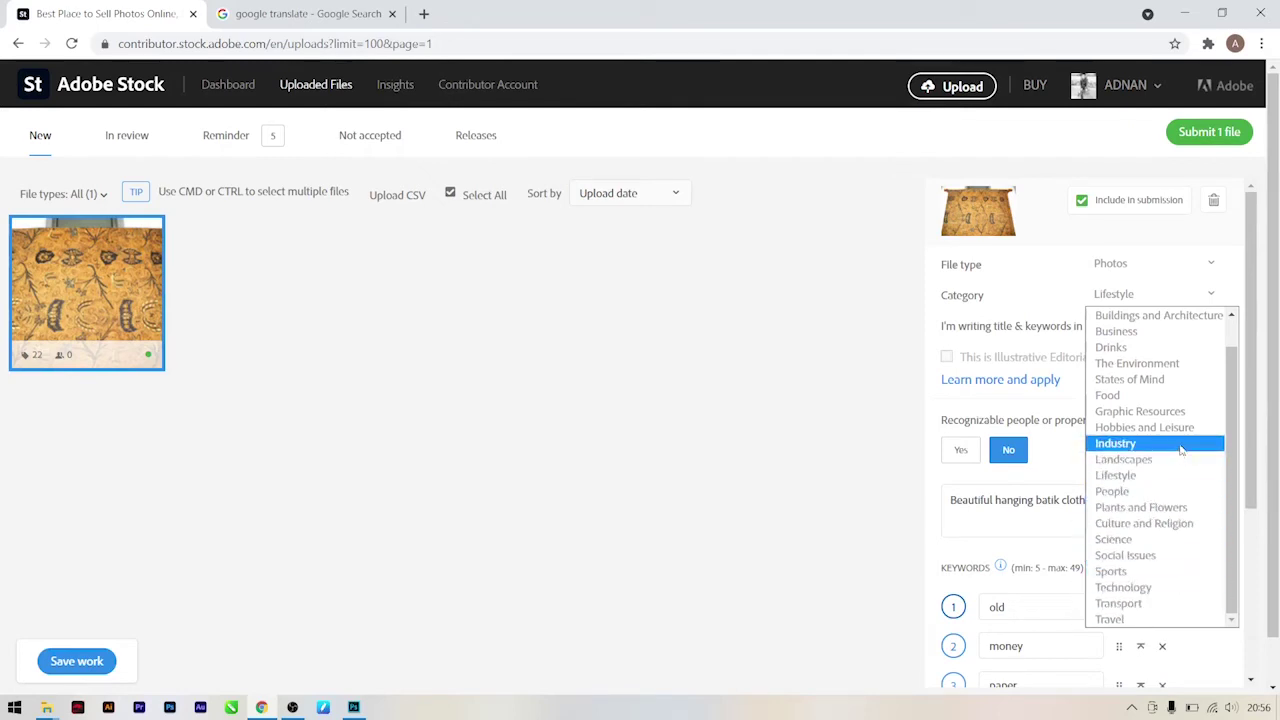
scroll(1181, 449, up, 1)
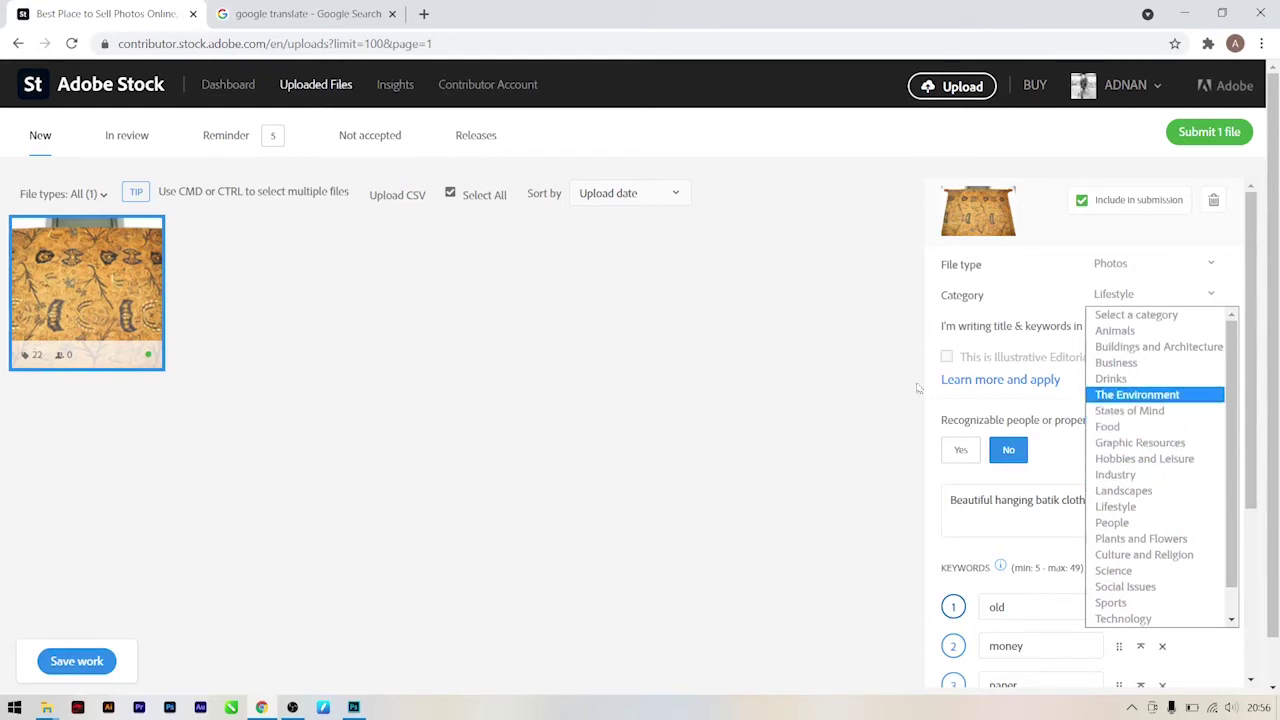
click(833, 394)
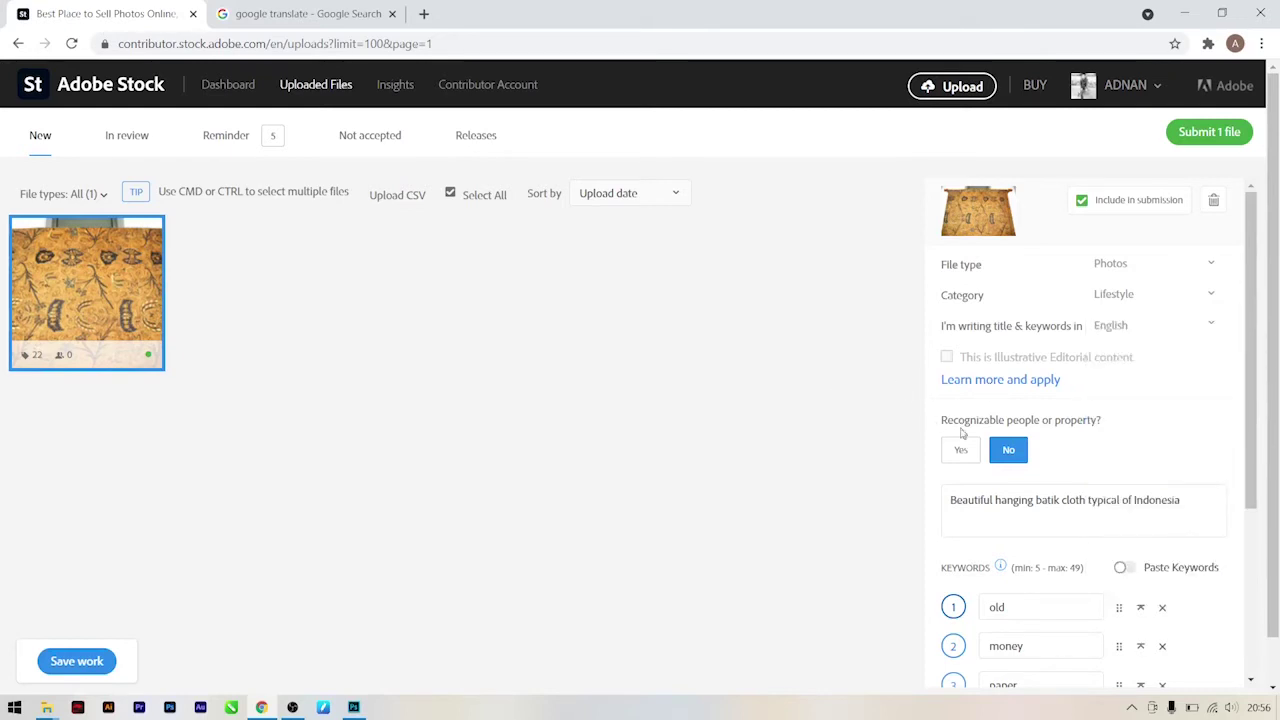
click(1112, 331)
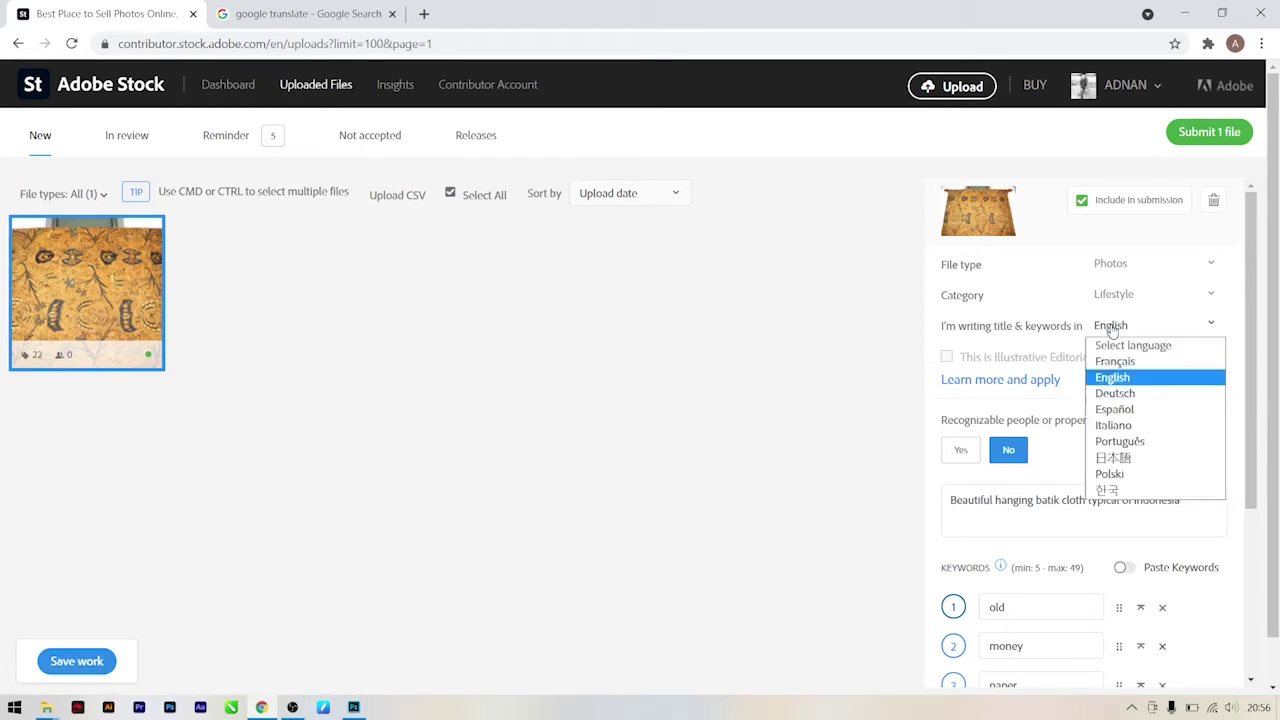
click(1112, 331)
scroll(1057, 466, down, 2)
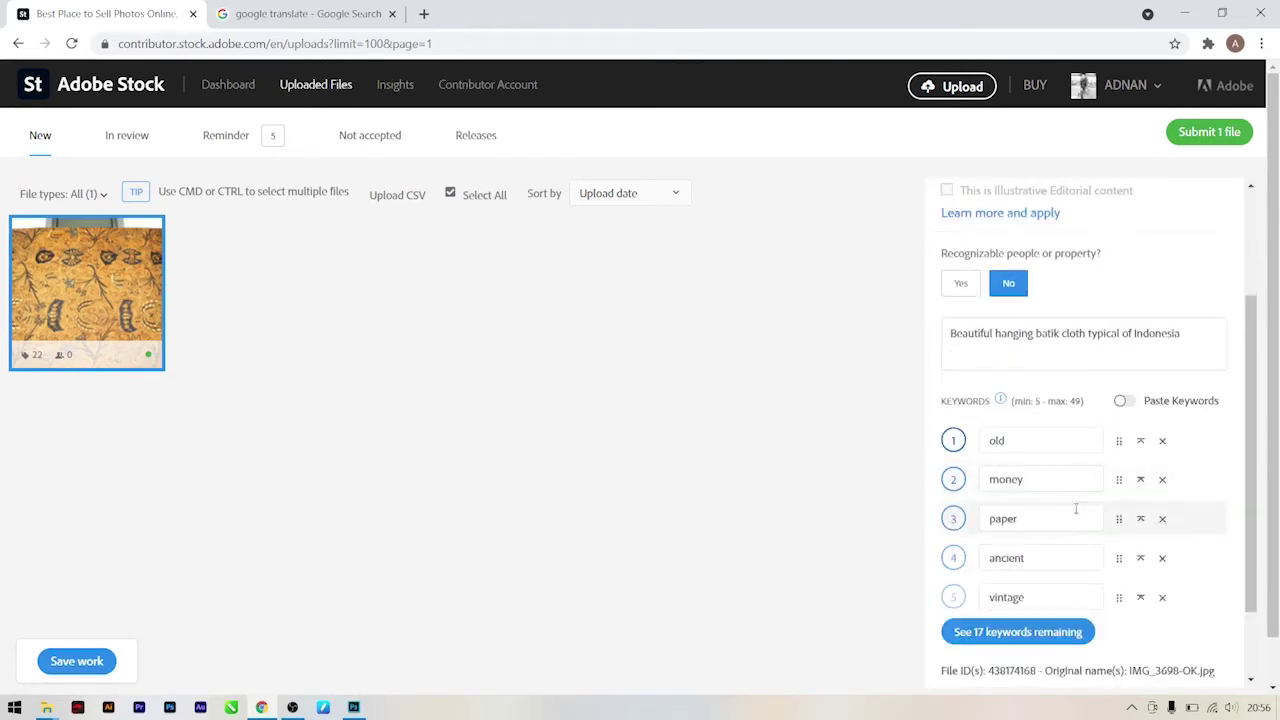
scroll(1146, 331, up, 2)
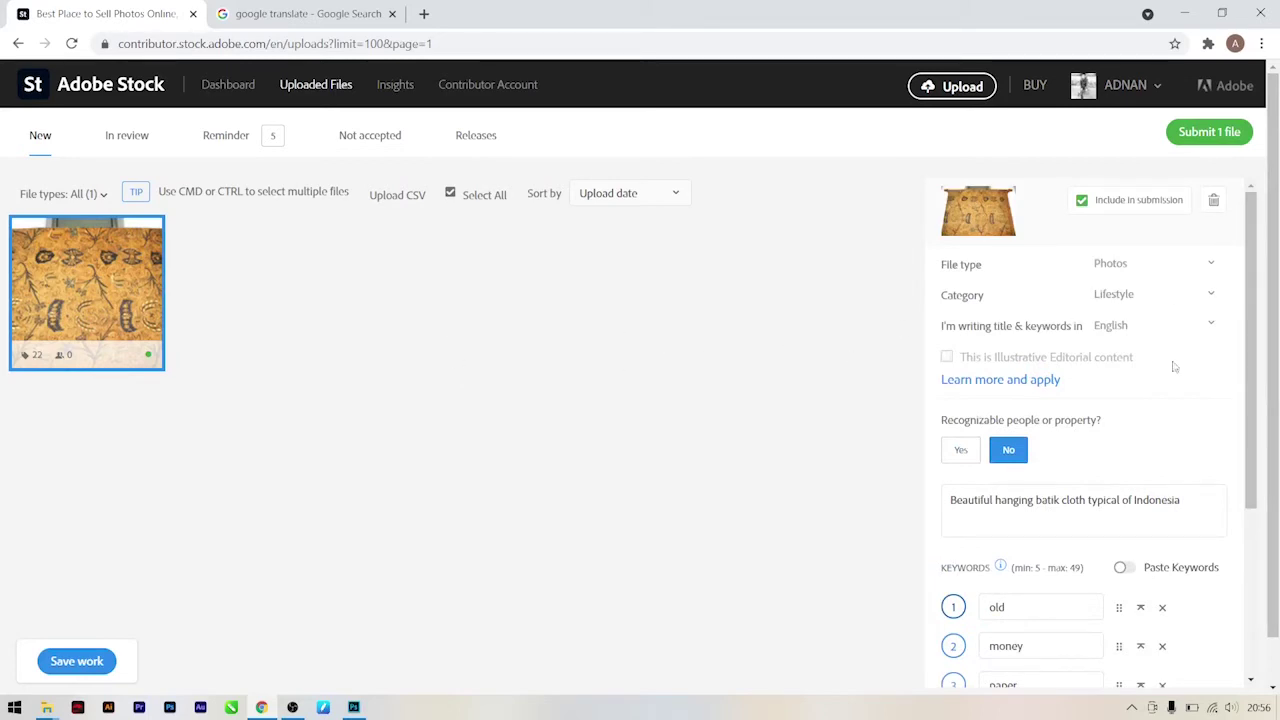
scroll(1100, 450, down, 3)
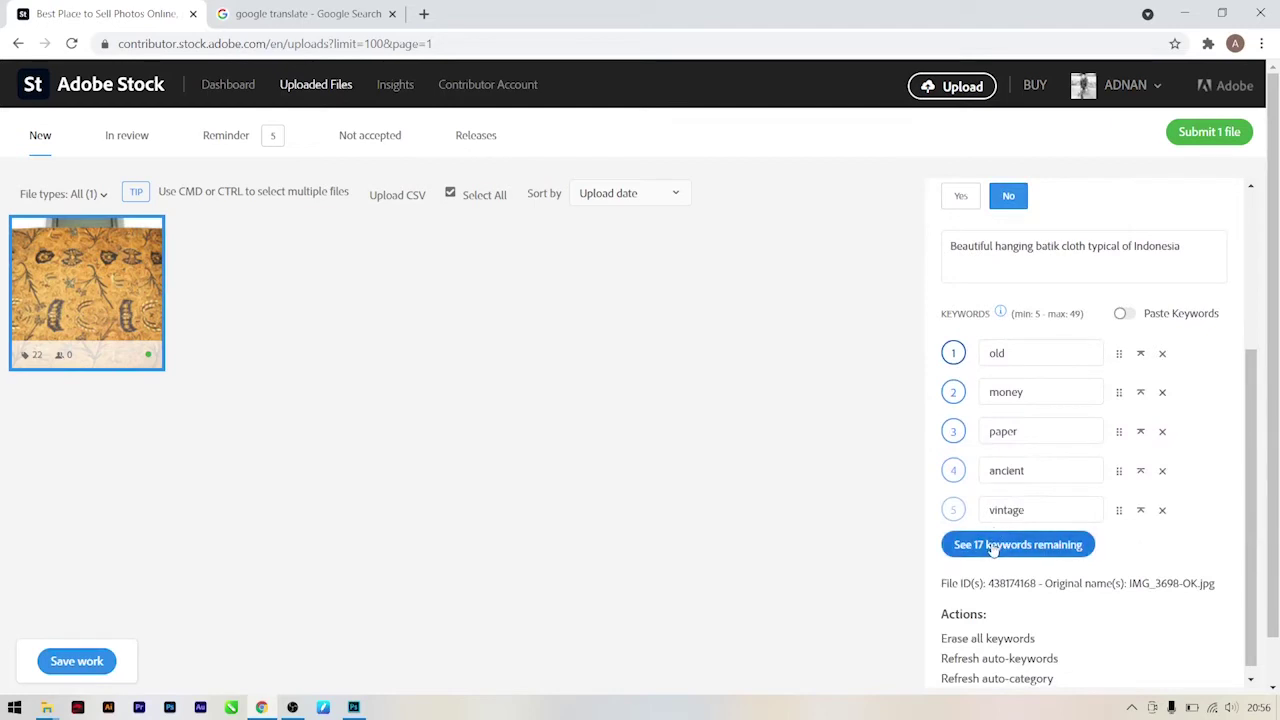
Show all keywords and add the keyword Batik
click(993, 548)
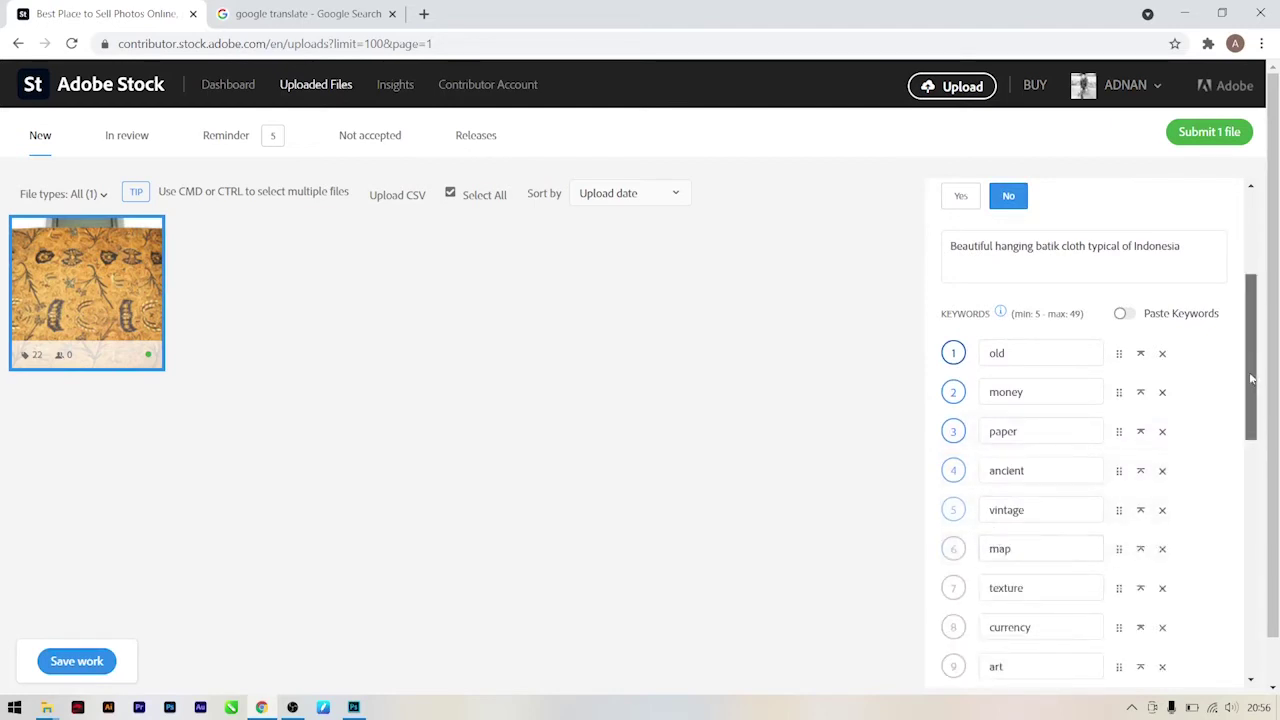
drag(1251, 378, 1252, 600)
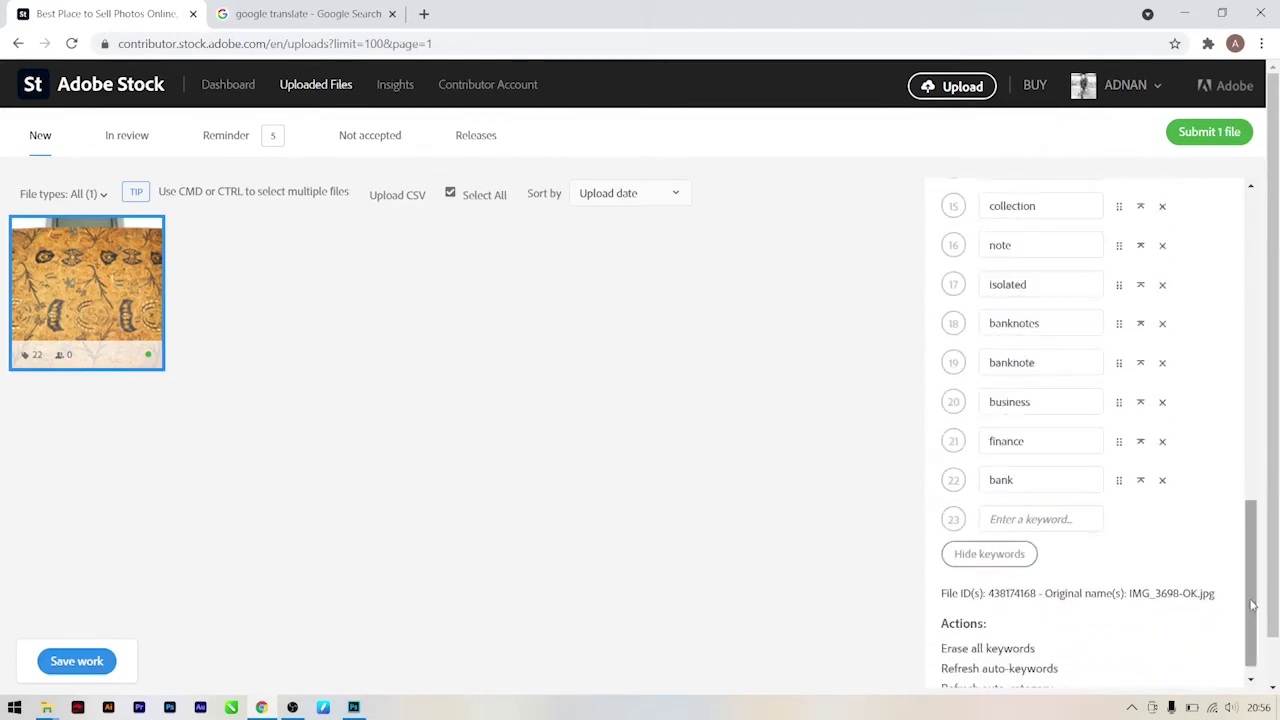
click(1063, 519)
text(Batik)
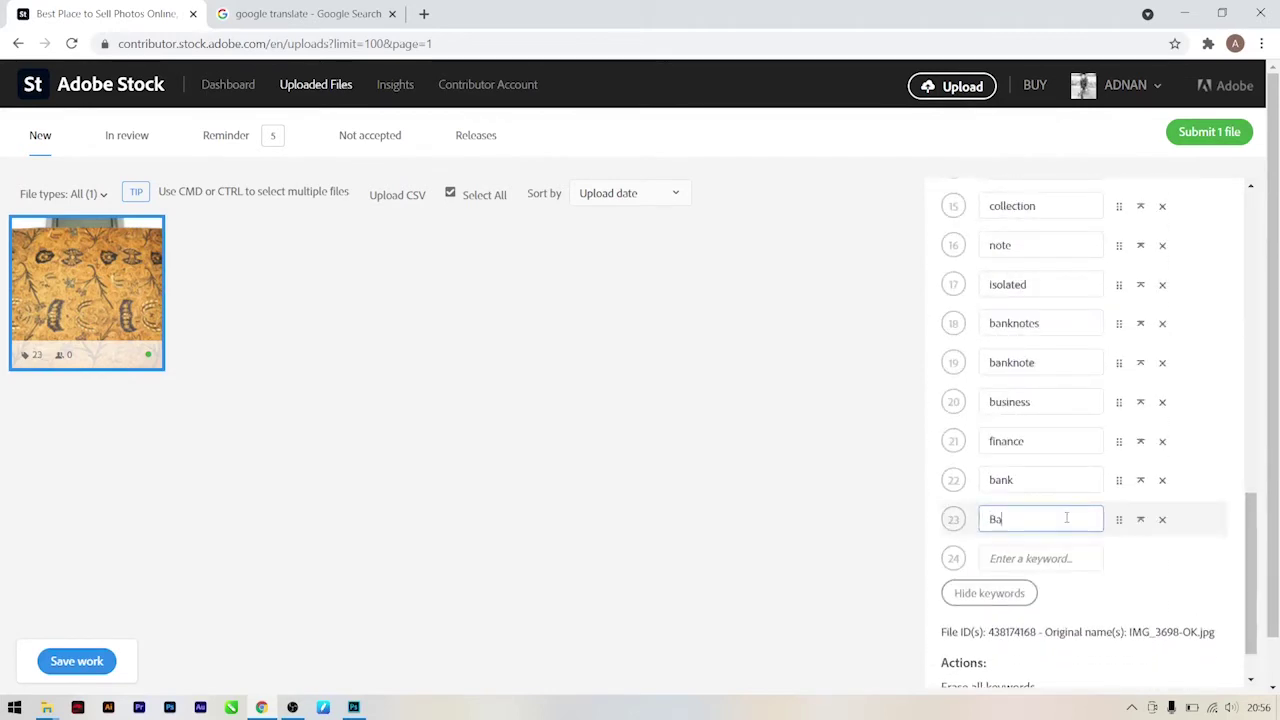
click(884, 521)
Remove the keywords bank, finance, banknote and banknotes, leaving 19
click(1163, 484)
click(1160, 442)
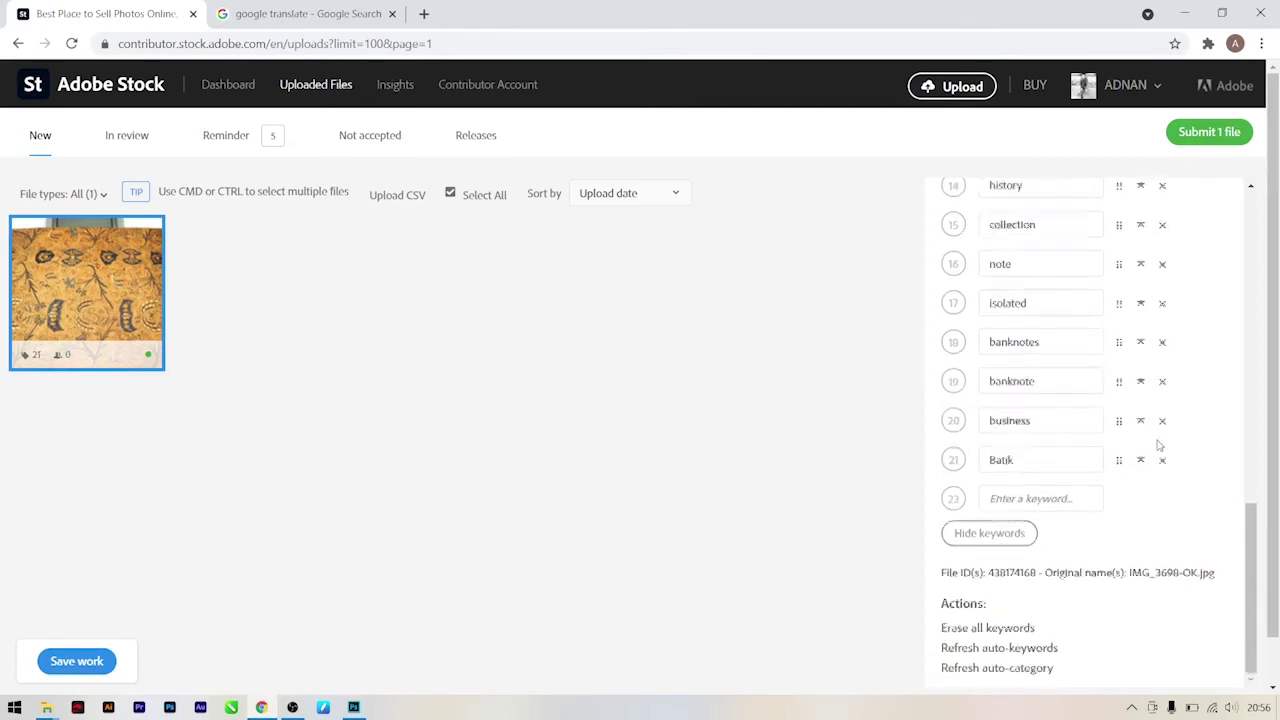
click(1162, 381)
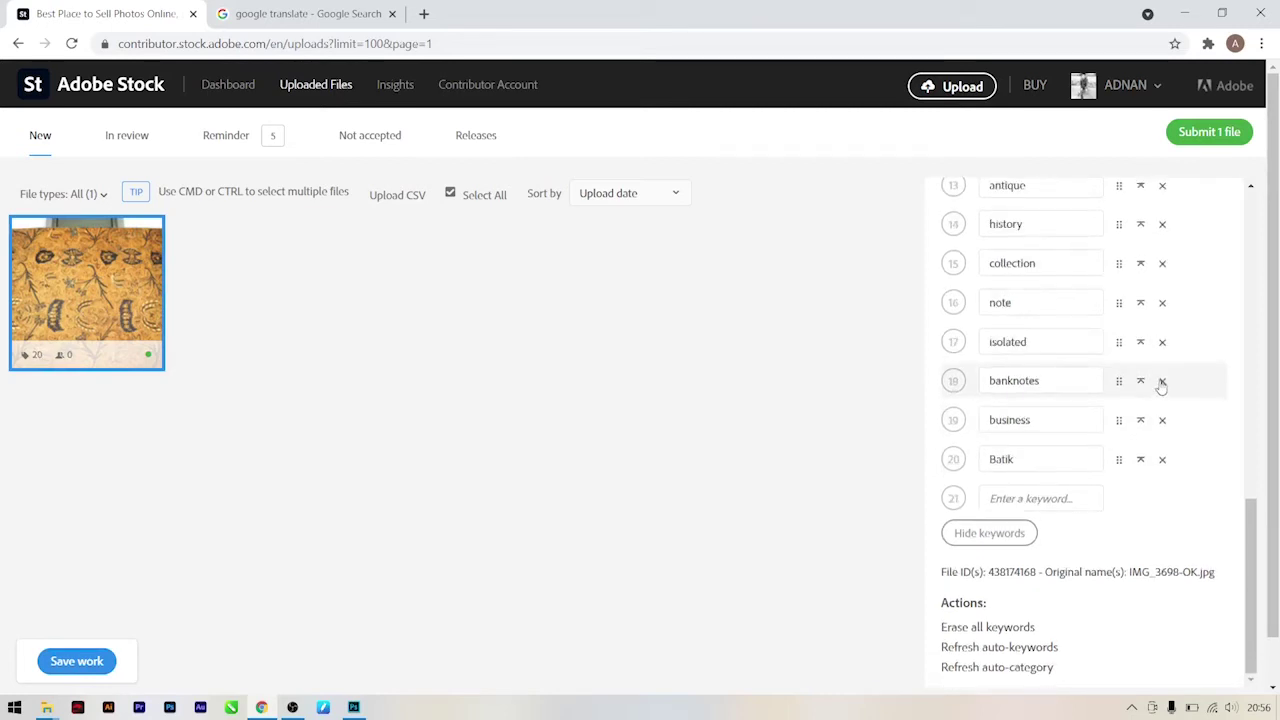
click(1161, 382)
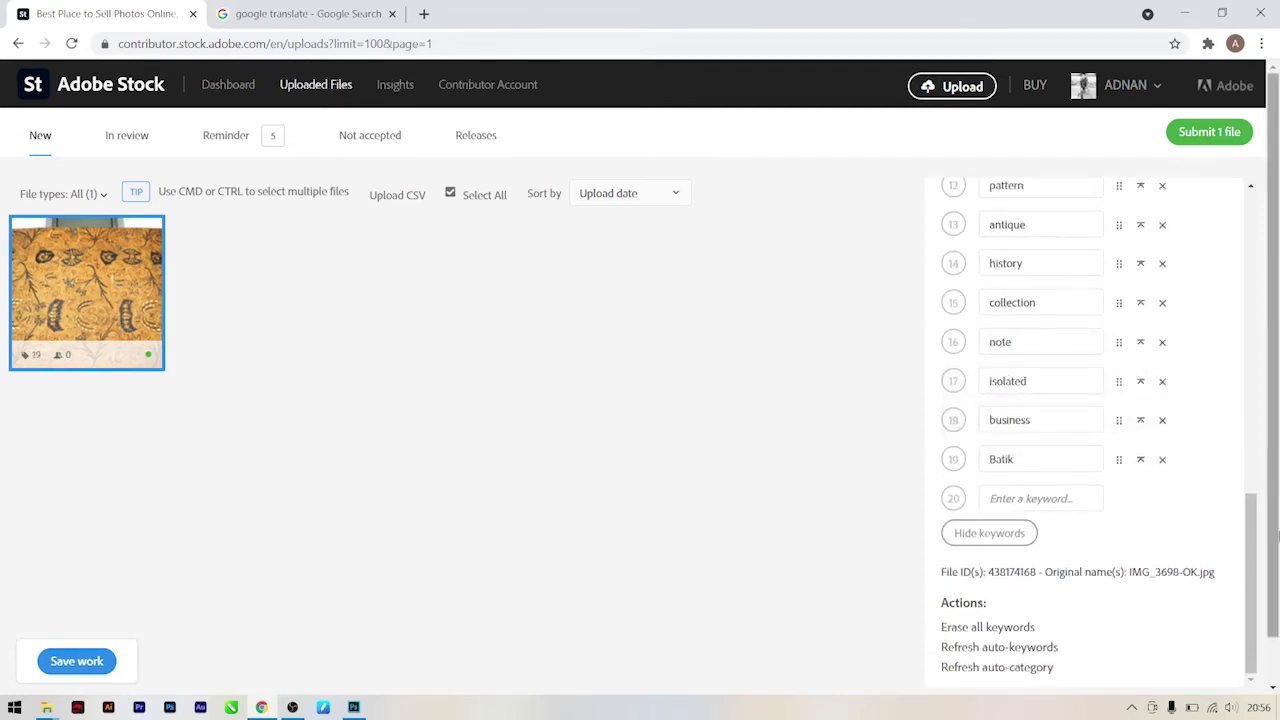
drag(1251, 545, 1242, 220)
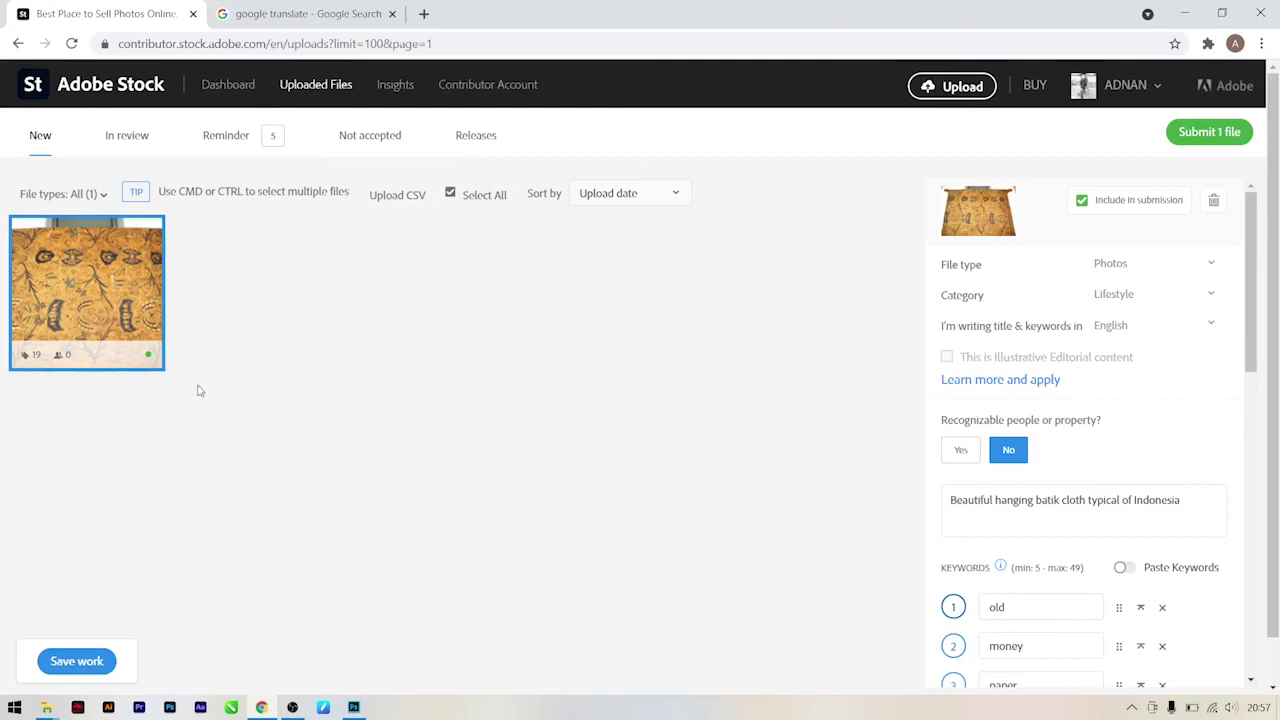
Save the batik photo's details and submit the 1 file for review
click(74, 662)
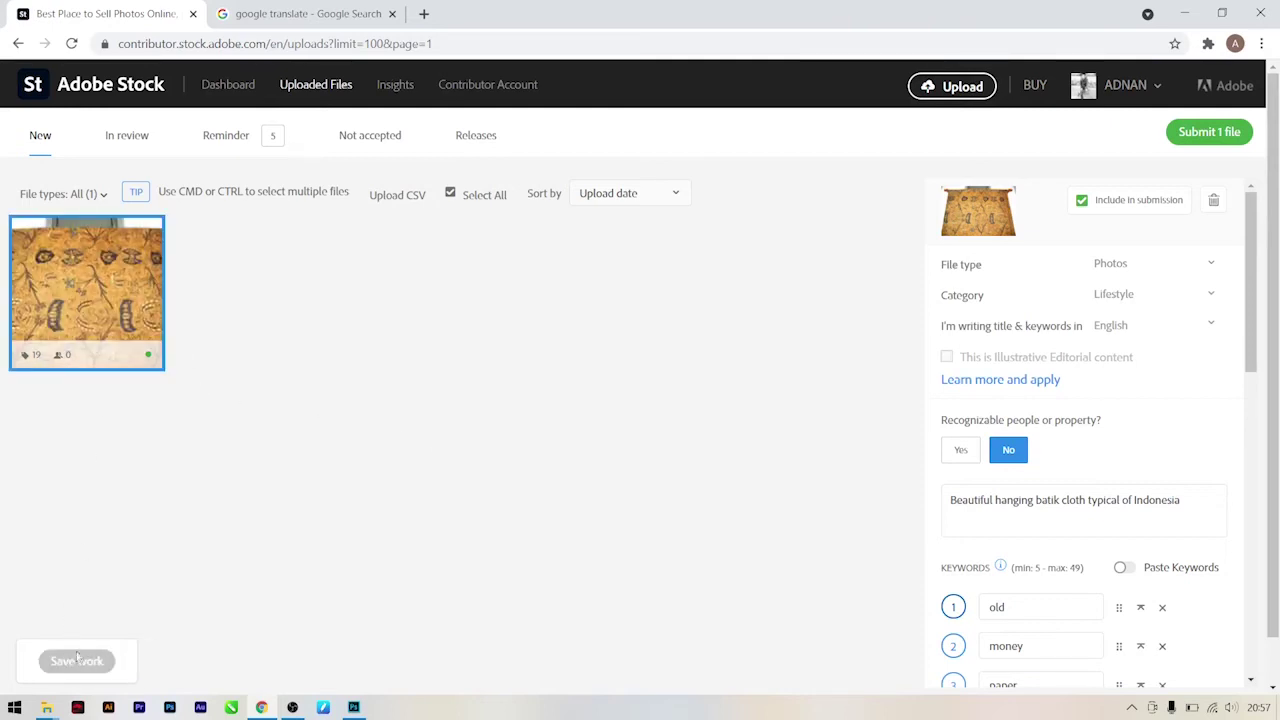
click(1211, 132)
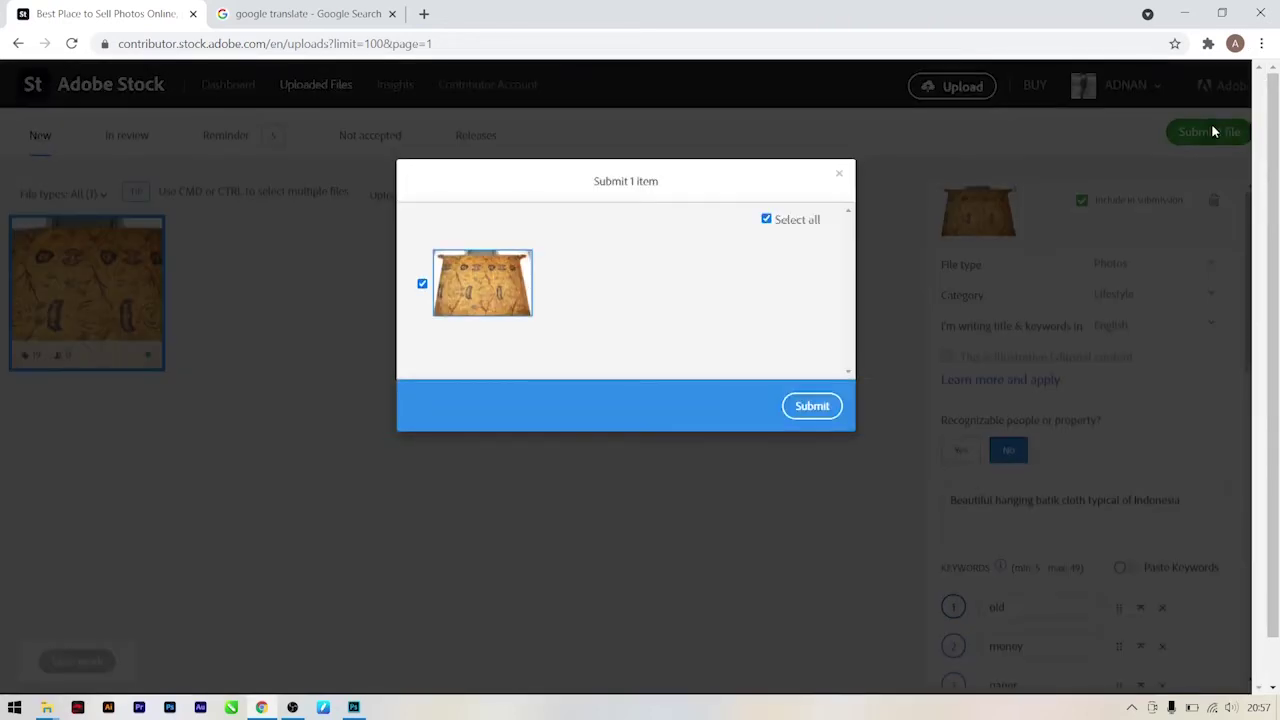
click(818, 407)
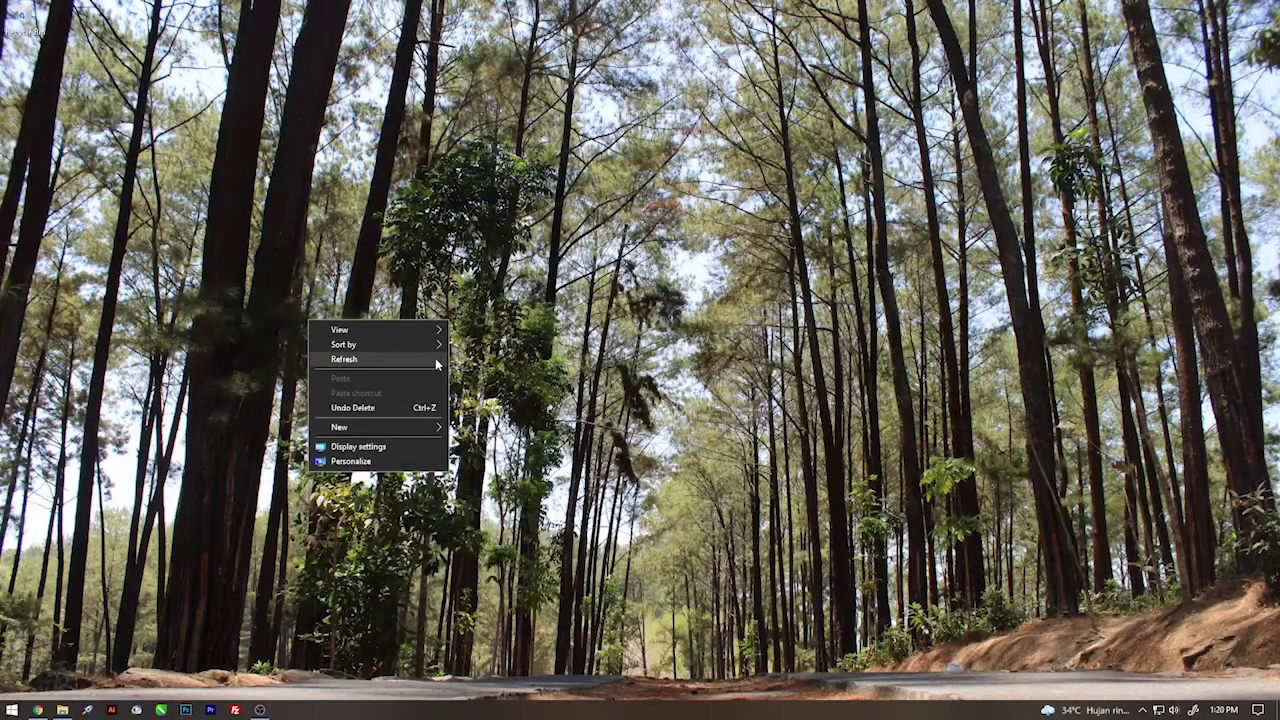
Bring back Chrome to read the Adobe Stock email reporting 1 file accepted
click(435, 358)
click(37, 710)
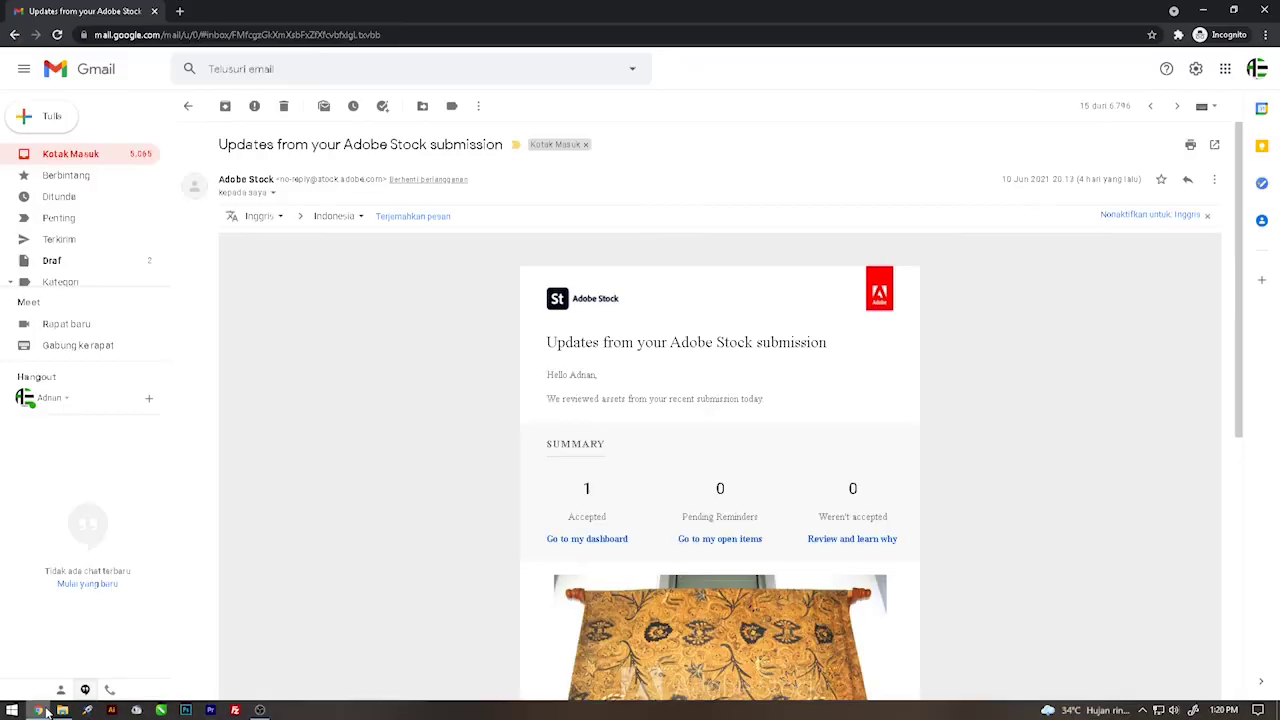
drag(1240, 369, 1237, 462)
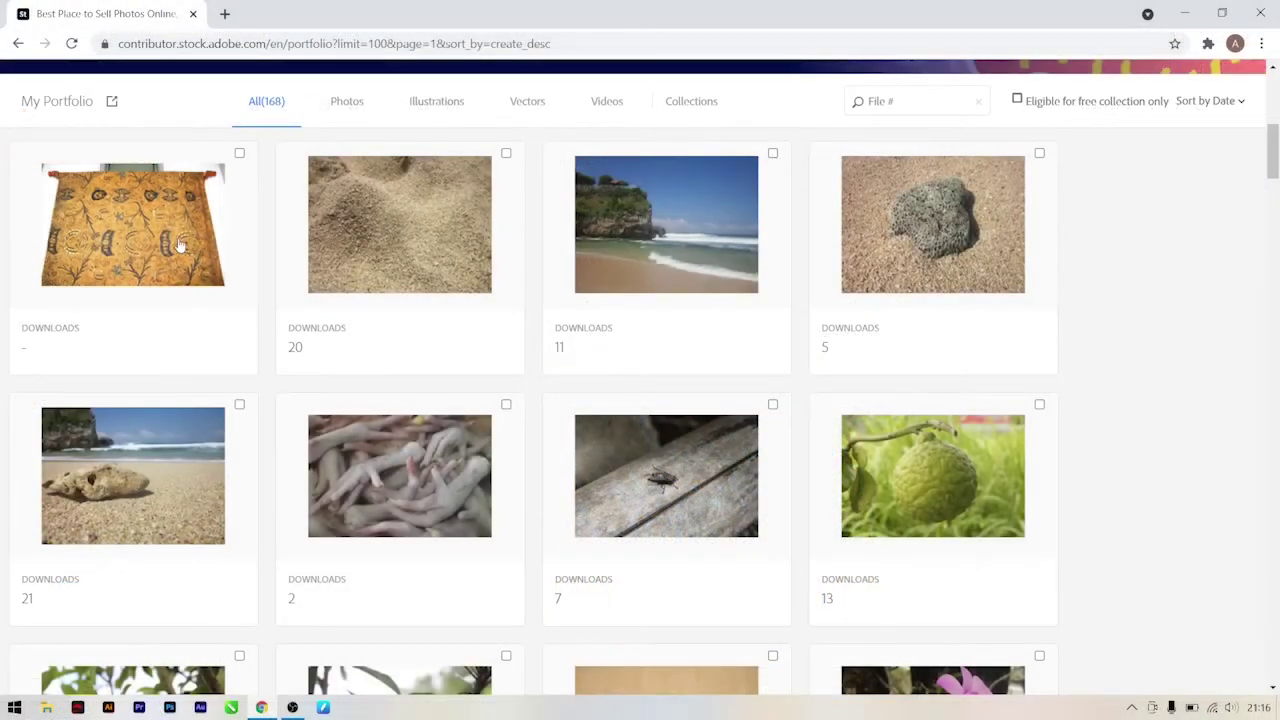
View the accepted batik photo's portfolio details: Lifestyle category and 19 keywords
click(181, 245)
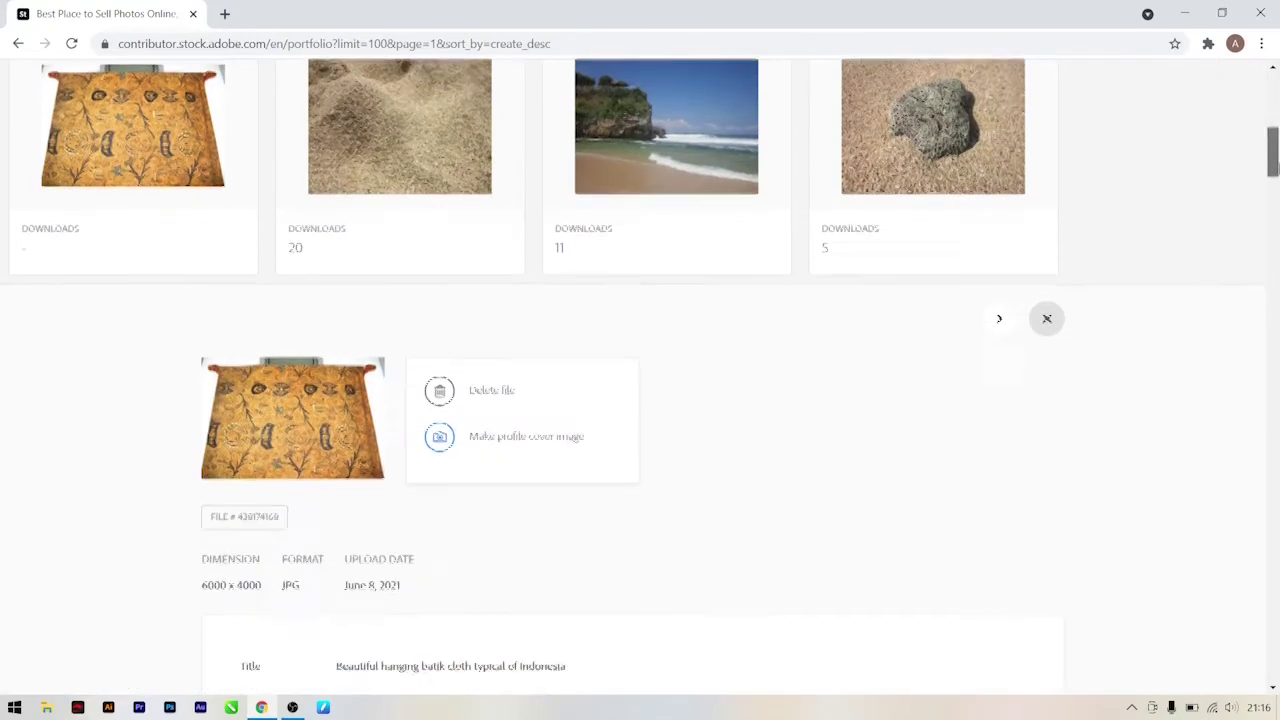
drag(1272, 160, 1272, 176)
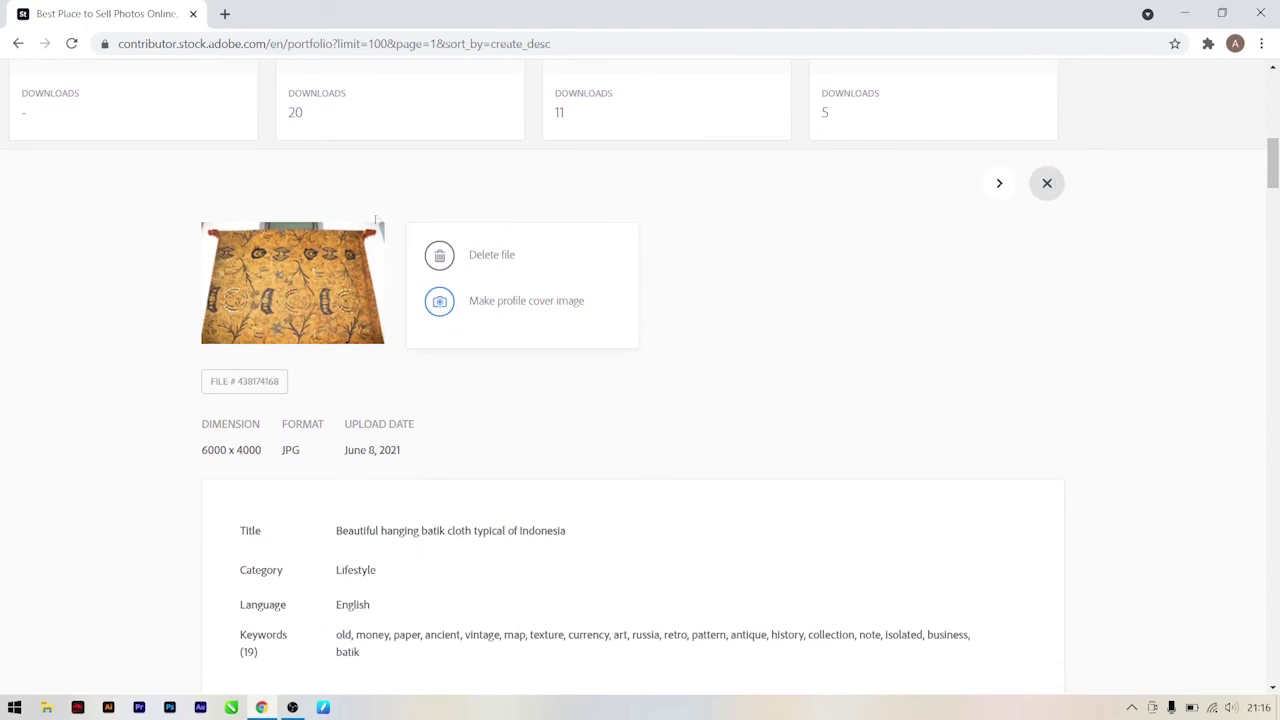